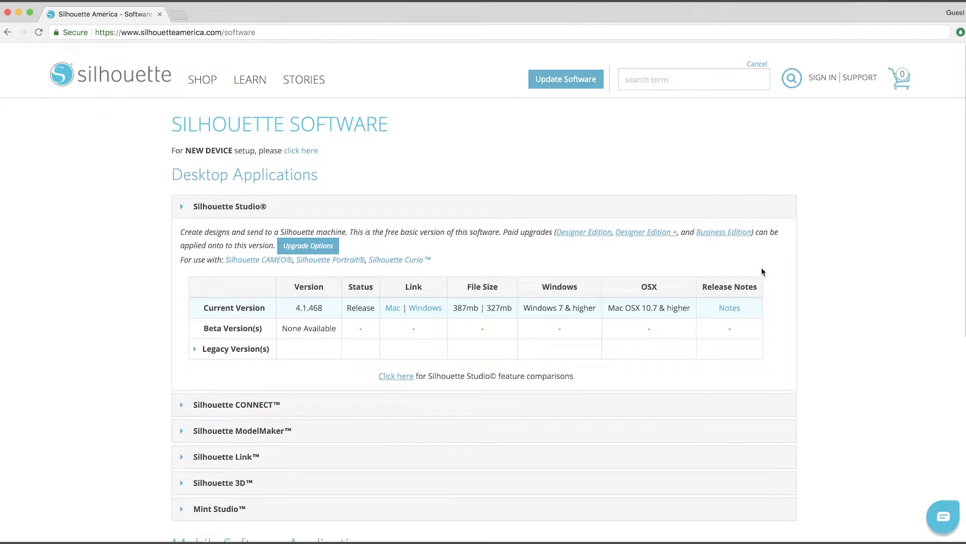
# - Open the Silhouette Studio upgrade options page, keeping United States as the country
pyautogui.scroll(-2, 762, 271)
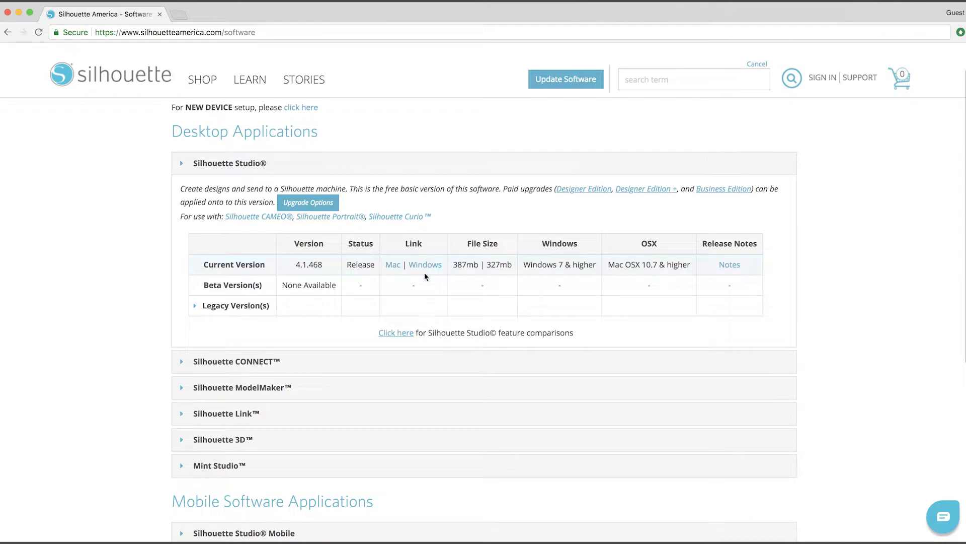
pyautogui.click(297, 204)
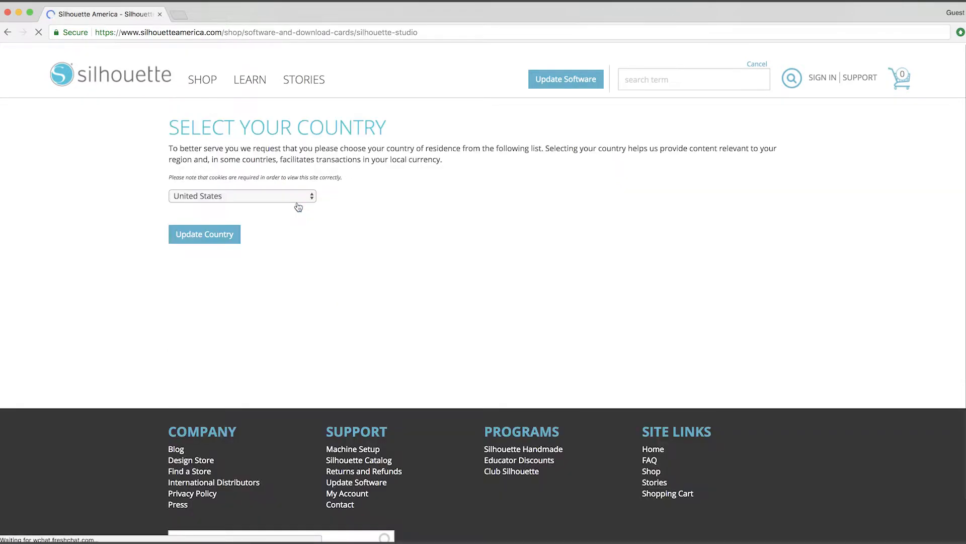
pyautogui.click(240, 238)
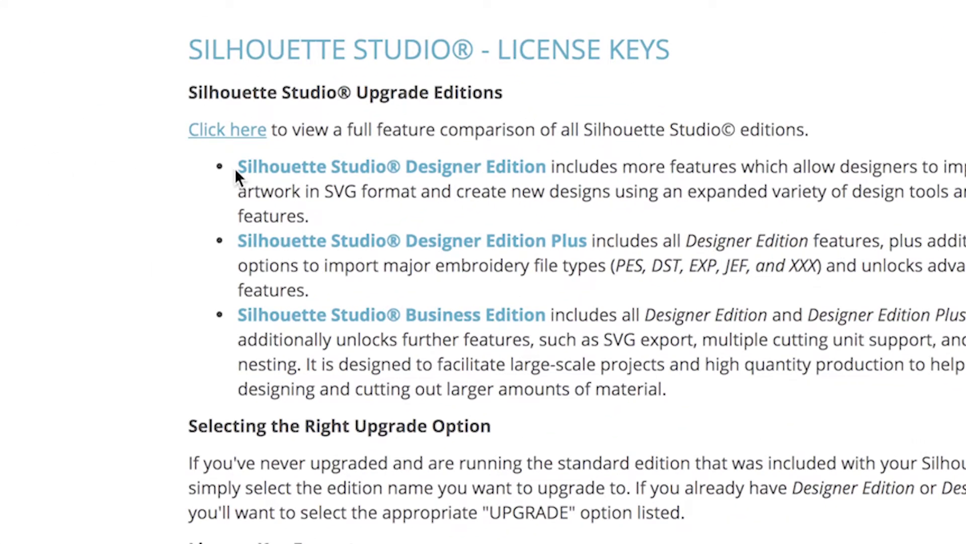
# - Highlight the Designer Edition name and its SVG format feature in the edition descriptions, then leave the page
pyautogui.moveTo(236, 170); pyautogui.dragTo(545, 172)
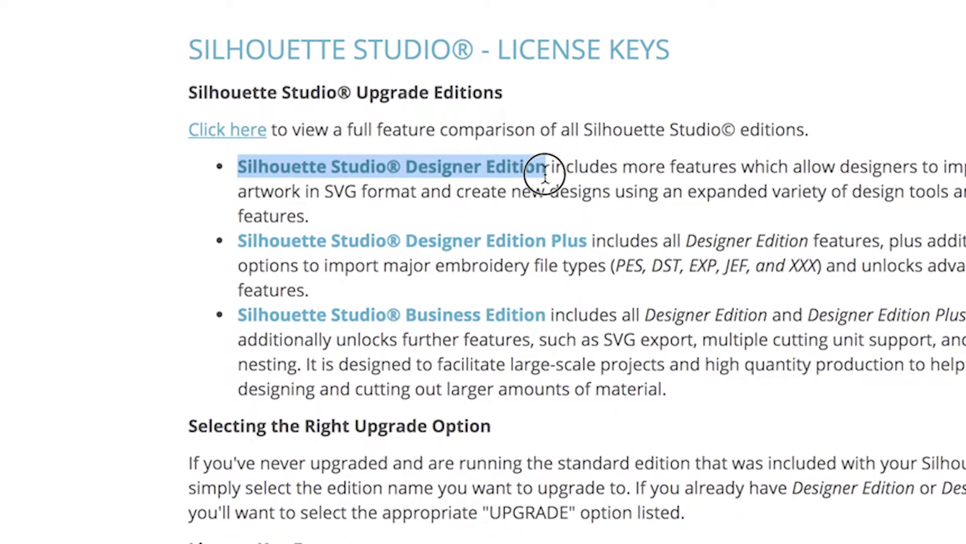
pyautogui.moveTo(326, 193); pyautogui.dragTo(415, 193)
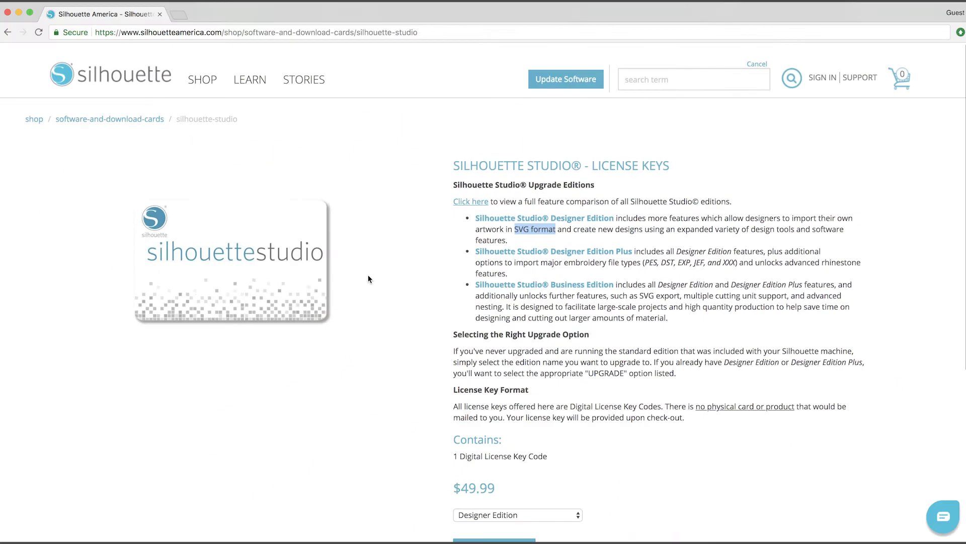
pyautogui.click(368, 279)
pyautogui.click(7, 32)
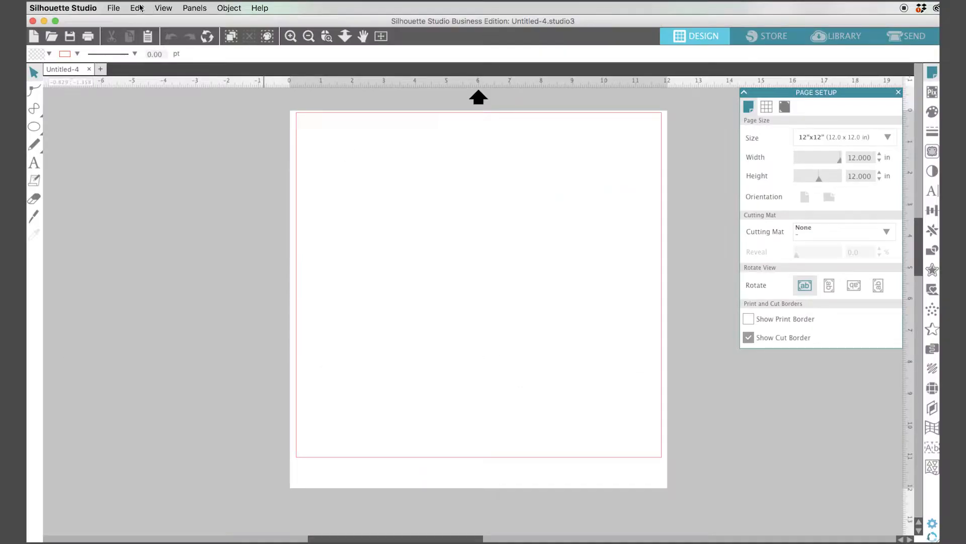
# - Open the file pinata black and white.dxf
pyautogui.click(112, 8)
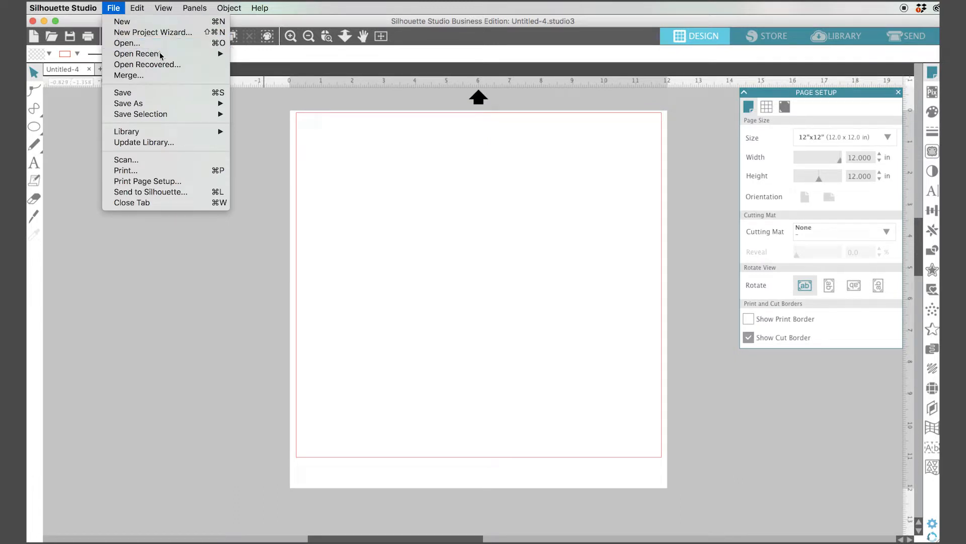
pyautogui.click(147, 44)
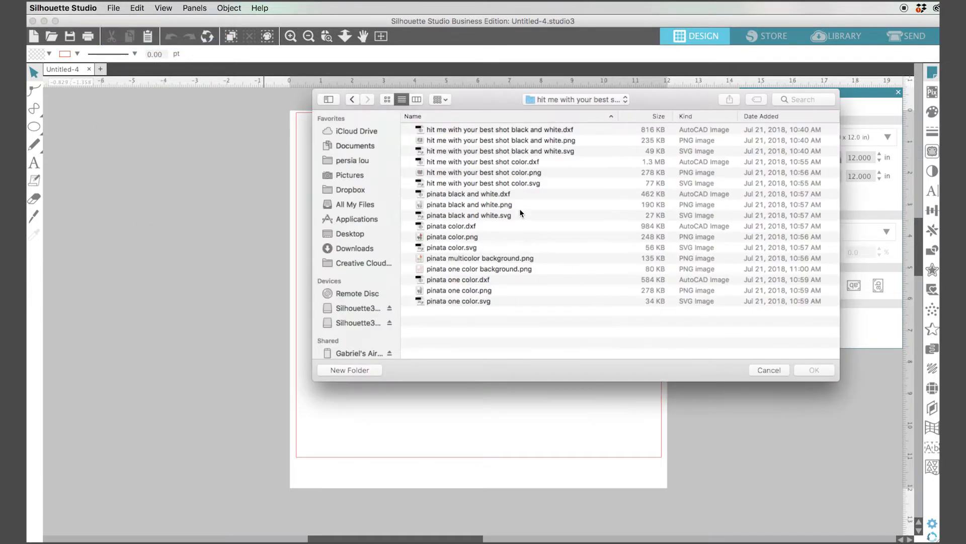
pyautogui.click(505, 194)
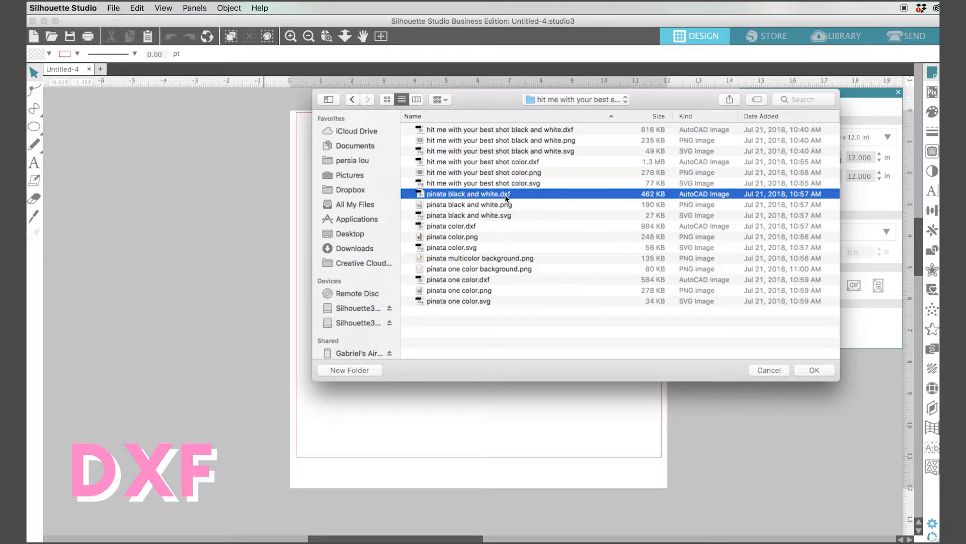
pyautogui.click(814, 371)
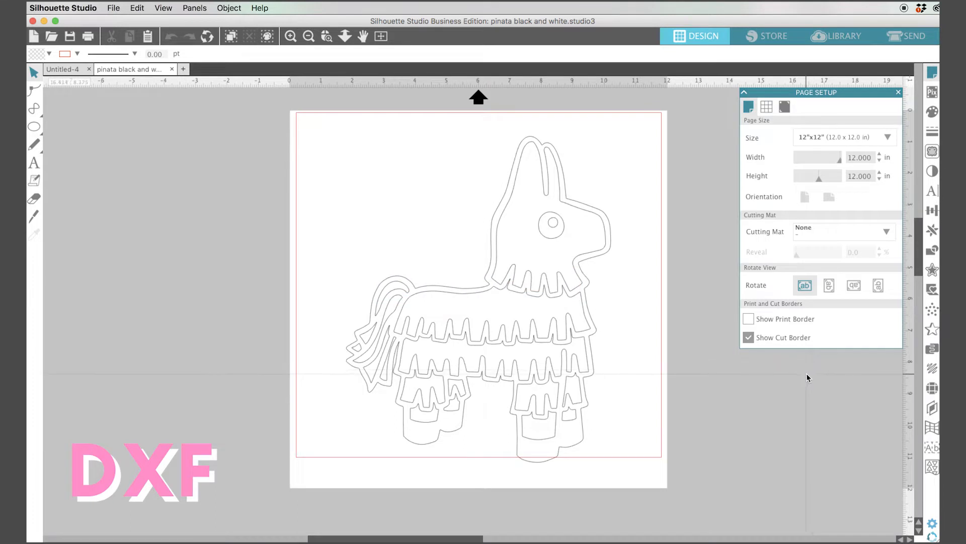
# - Open the file pinata black and white.svg in a new tab
pyautogui.click(115, 8)
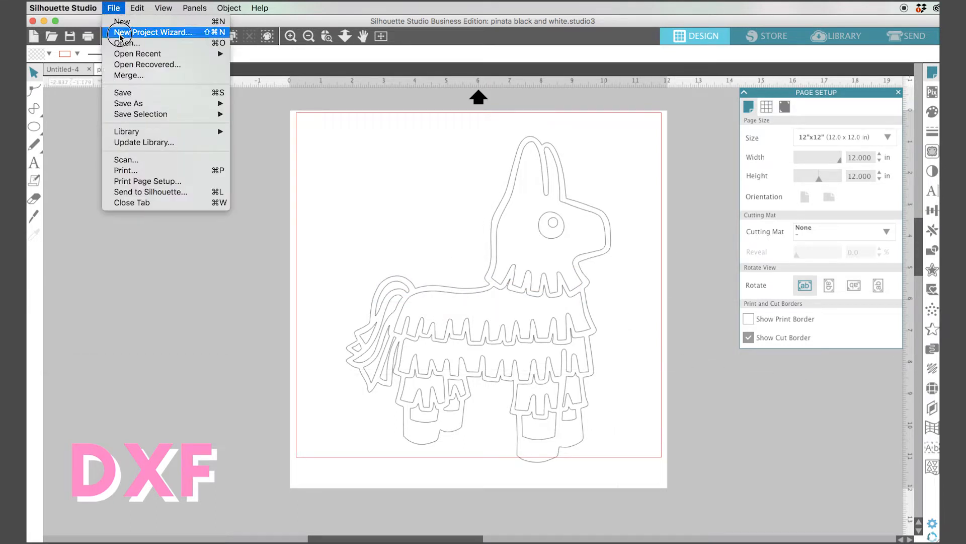
pyautogui.click(121, 44)
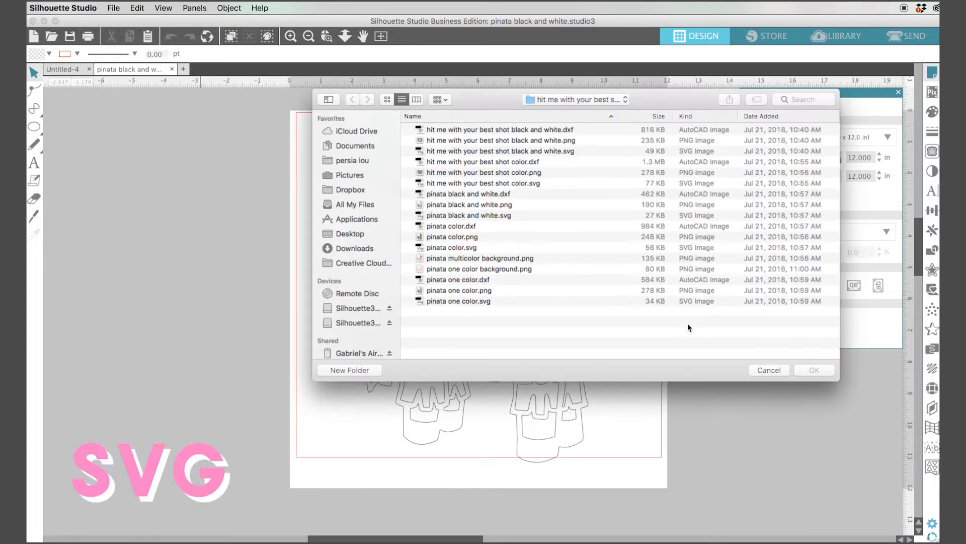
pyautogui.click(504, 217)
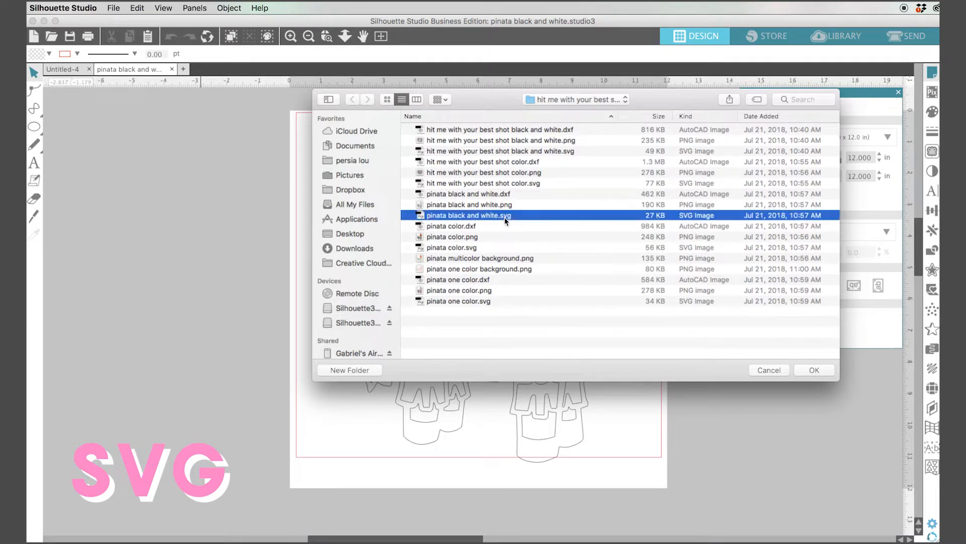
pyautogui.click(817, 371)
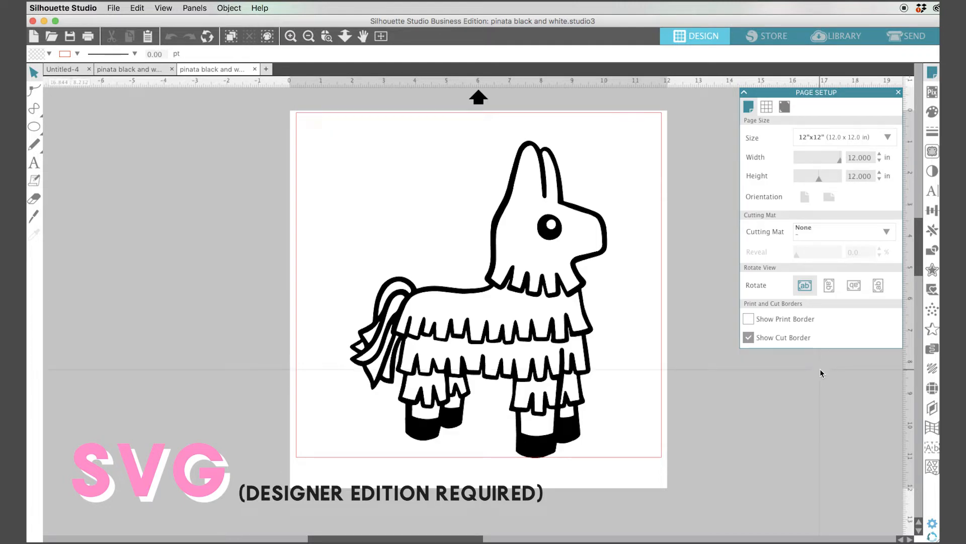
# - Open the file pinata black and white.png in another tab
pyautogui.click(115, 7)
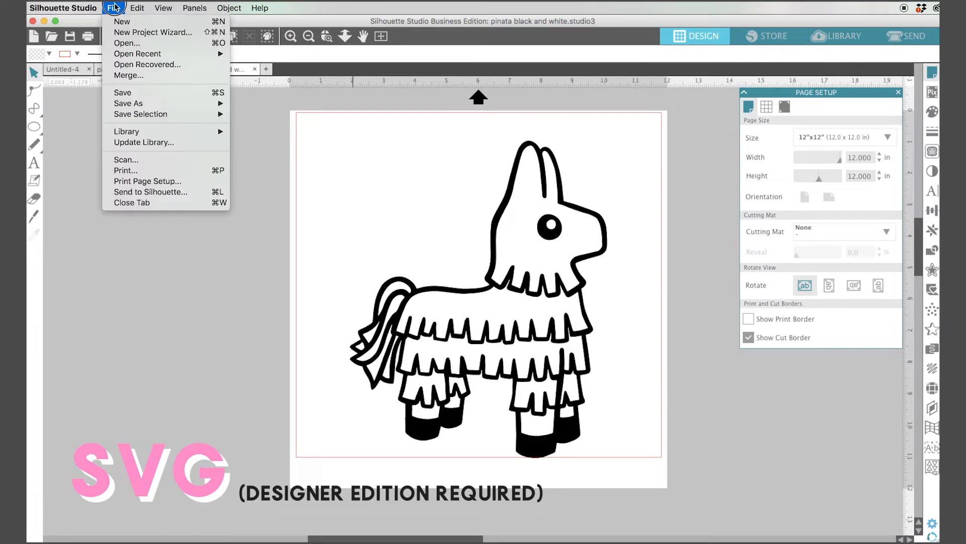
pyautogui.click(128, 44)
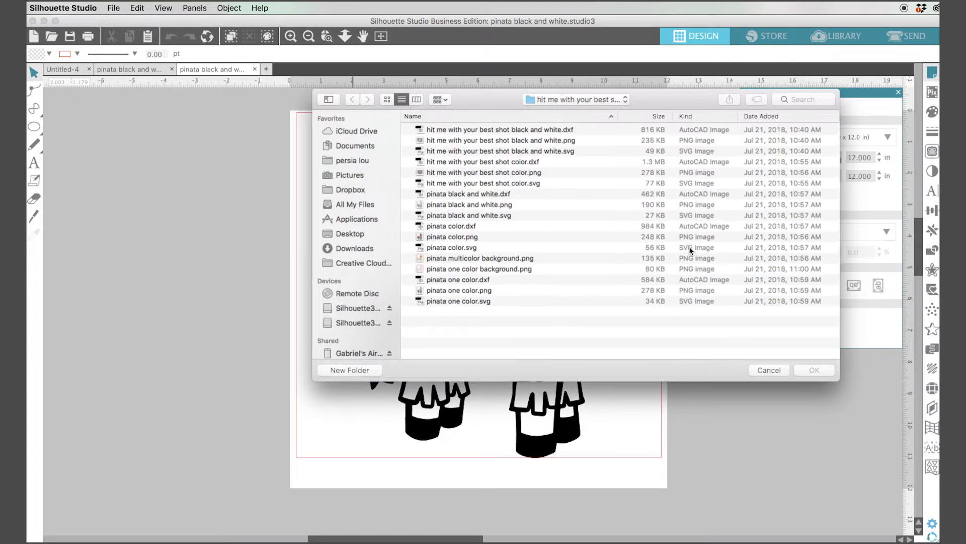
pyautogui.click(498, 204)
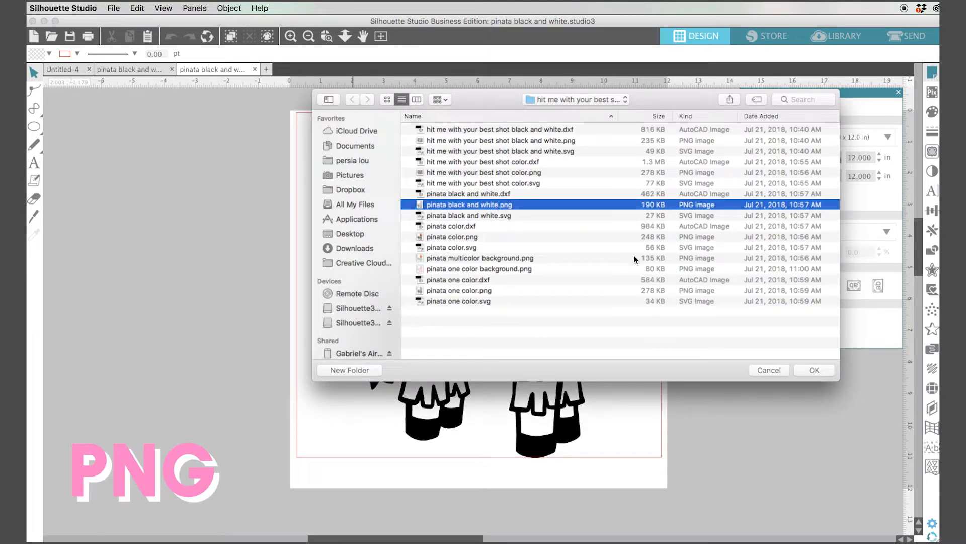
pyautogui.click(806, 373)
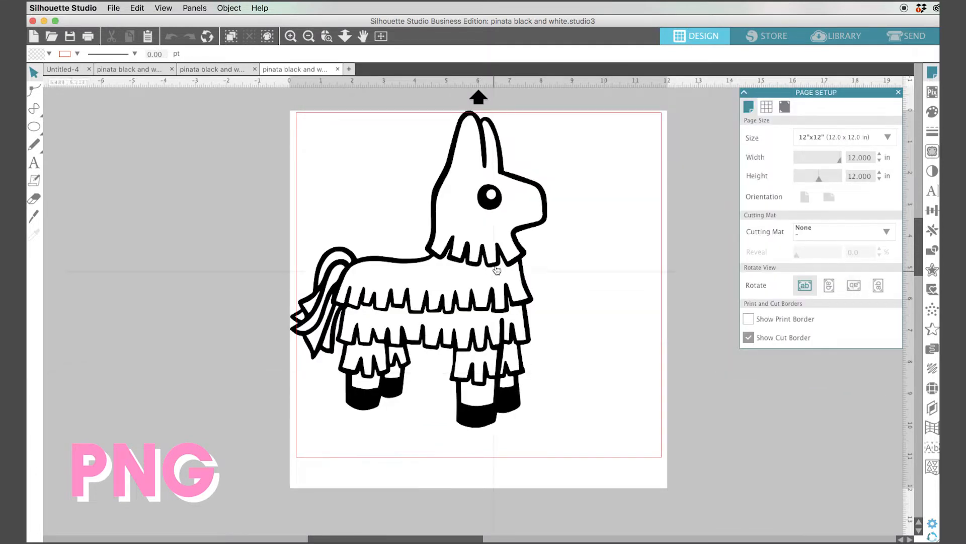
# - Select the PNG piñata and nudge it slightly on the page
pyautogui.click(524, 285)
pyautogui.moveTo(523, 281); pyautogui.dragTo(529, 283)
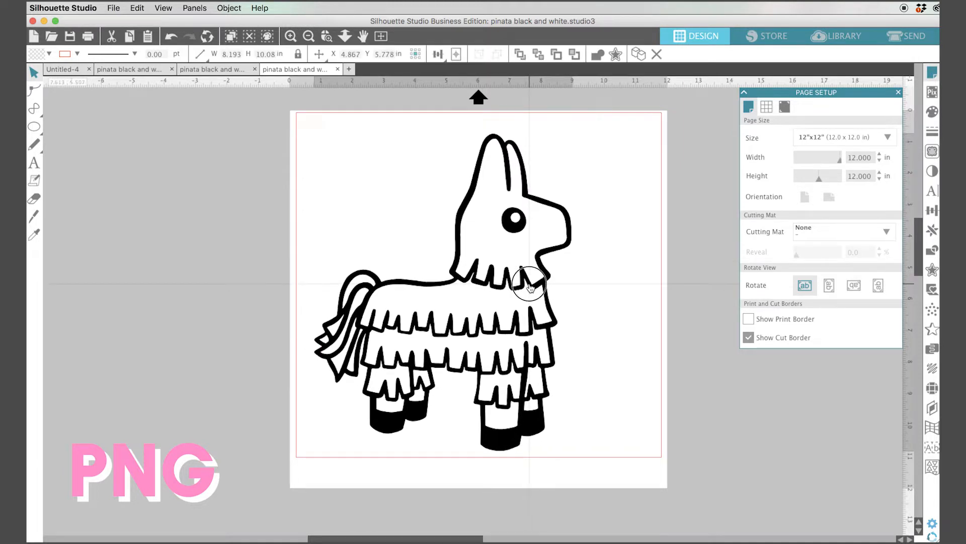
pyautogui.click(579, 290)
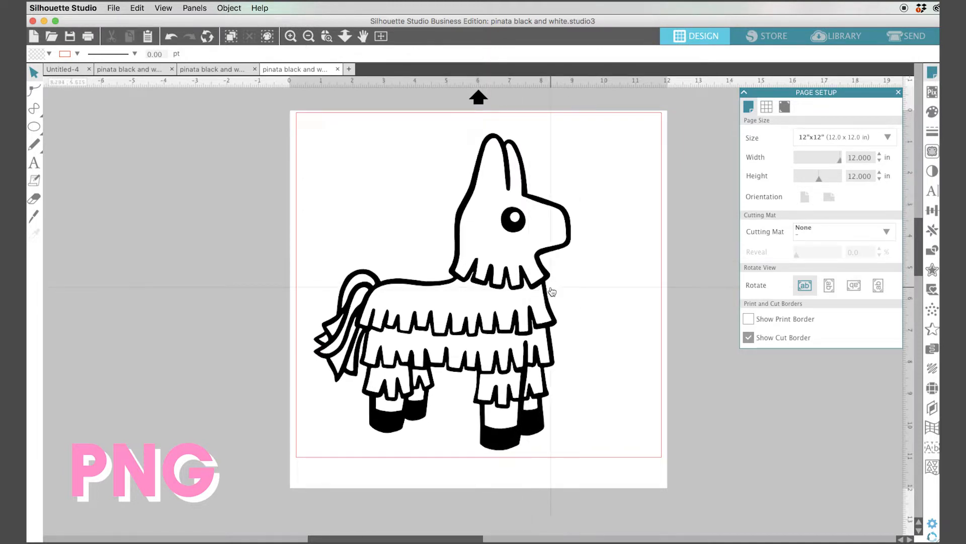
pyautogui.moveTo(552, 291); pyautogui.dragTo(550, 286)
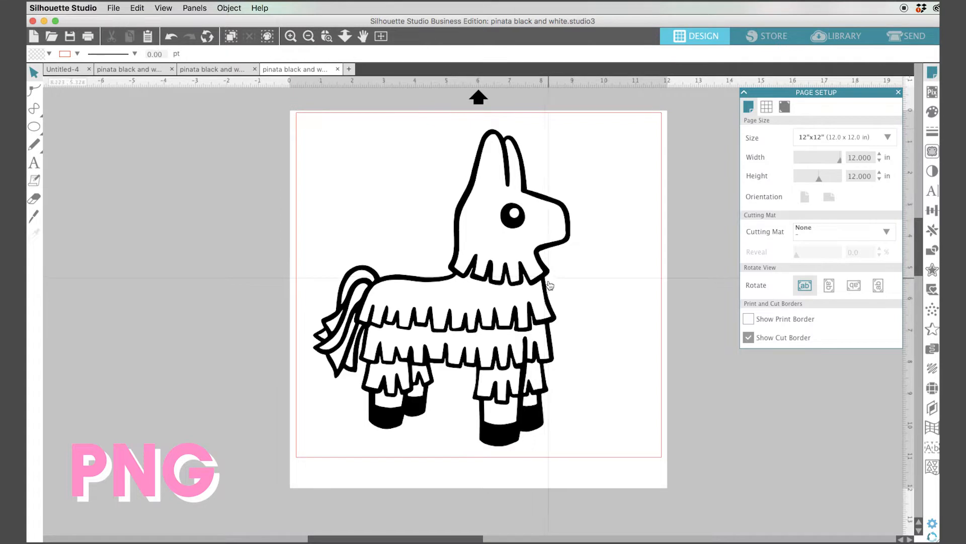
# - Preview the PNG piñata for sending, set it to Cut, and return to the design view
pyautogui.click(893, 38)
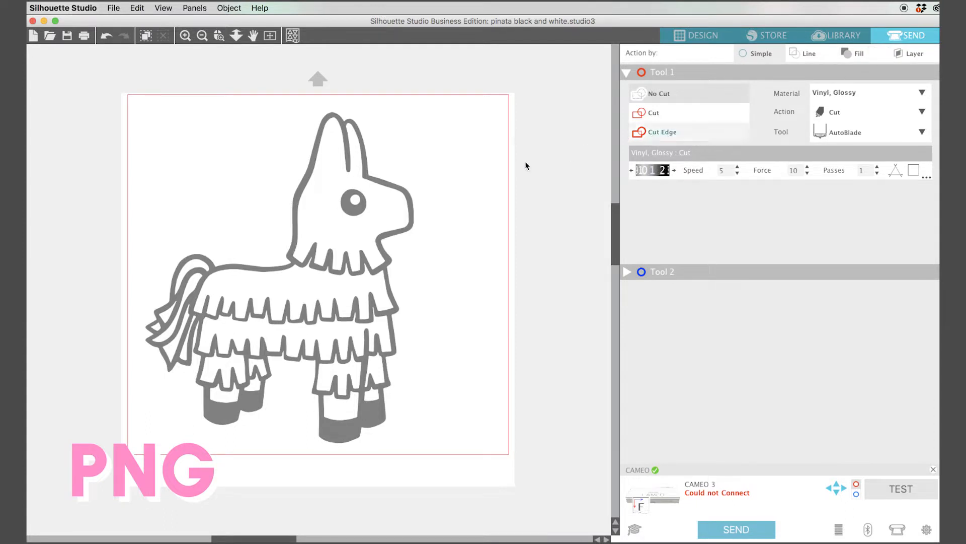
pyautogui.click(404, 214)
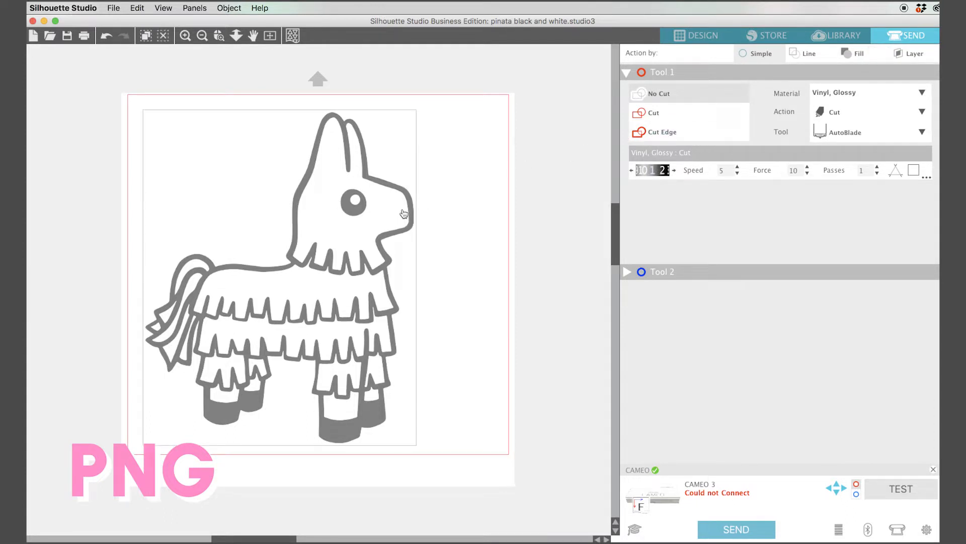
pyautogui.click(639, 114)
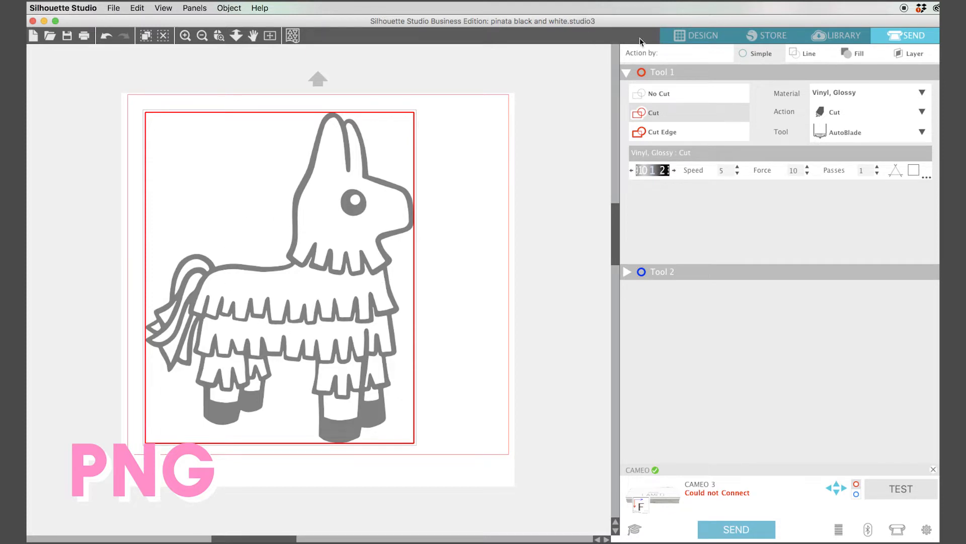
pyautogui.click(691, 38)
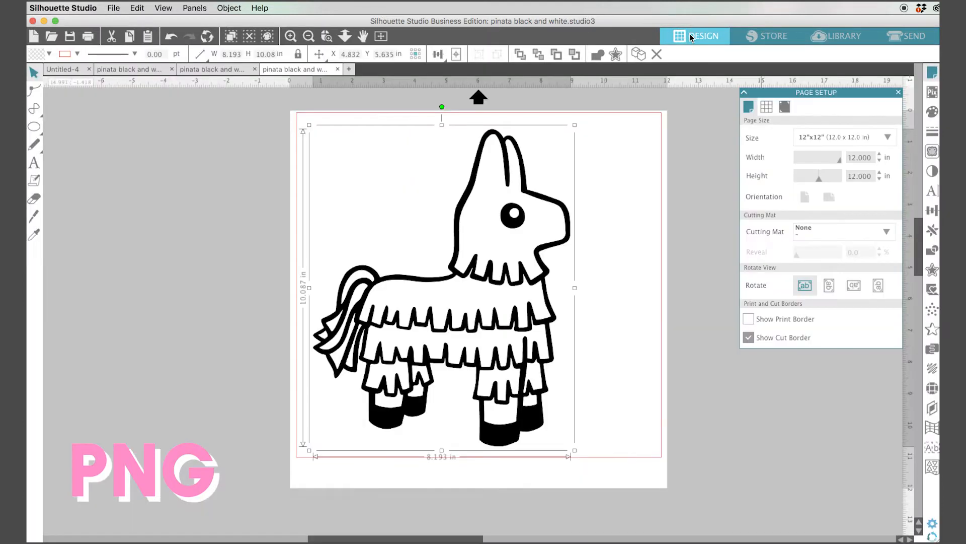
# - Switch to the SVG piñata tab and move the design up and to the left
pyautogui.click(197, 71)
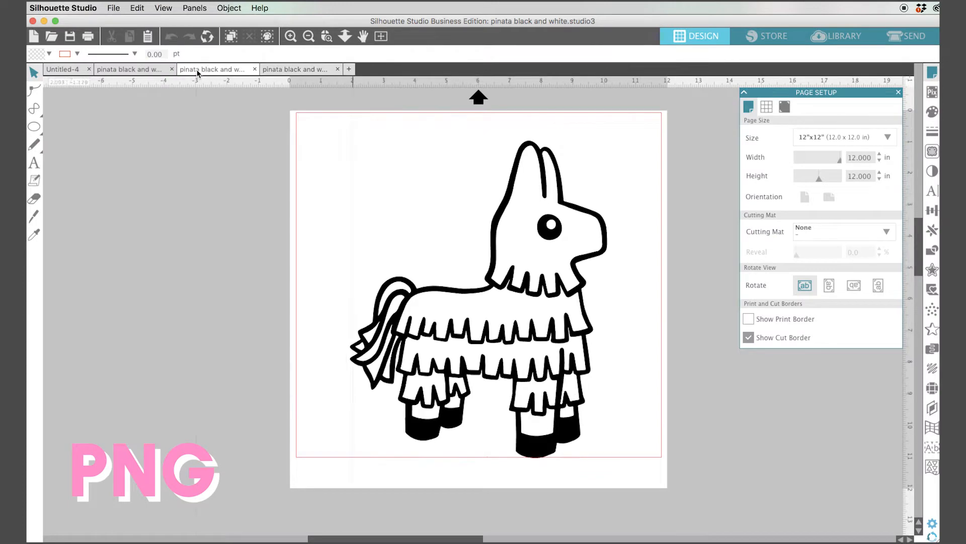
pyautogui.moveTo(578, 277); pyautogui.dragTo(529, 250)
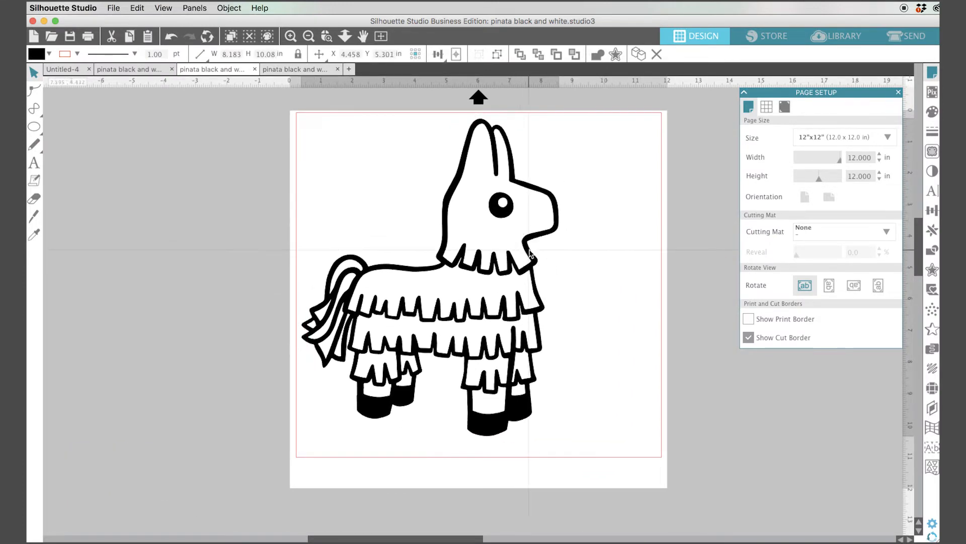
# - Preview the SVG piñata for sending, set it to Cut, and return to the design view
pyautogui.click(900, 41)
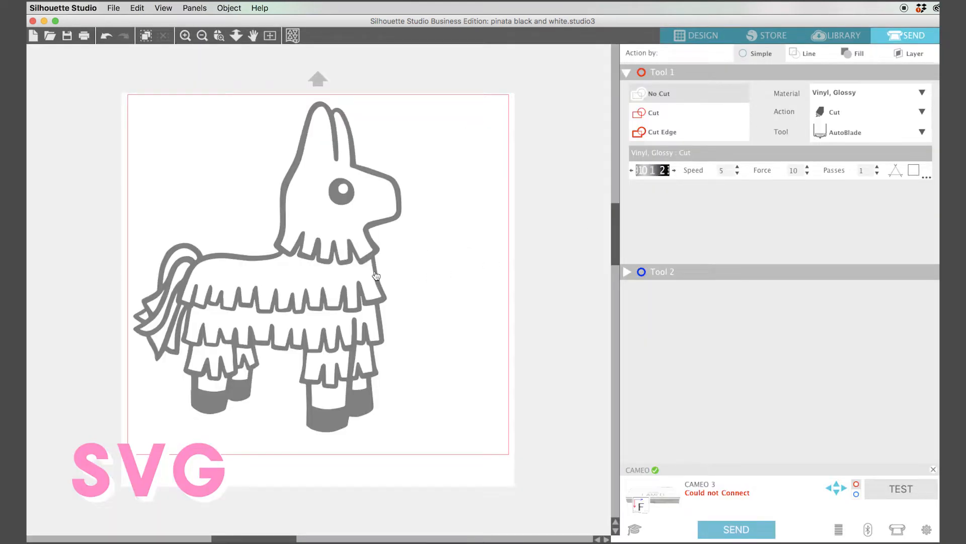
pyautogui.click(651, 118)
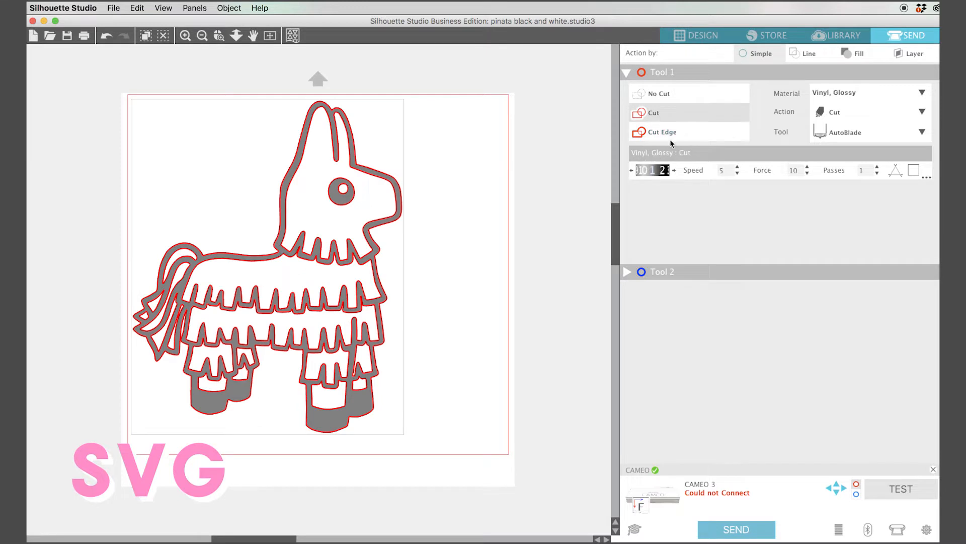
pyautogui.click(700, 40)
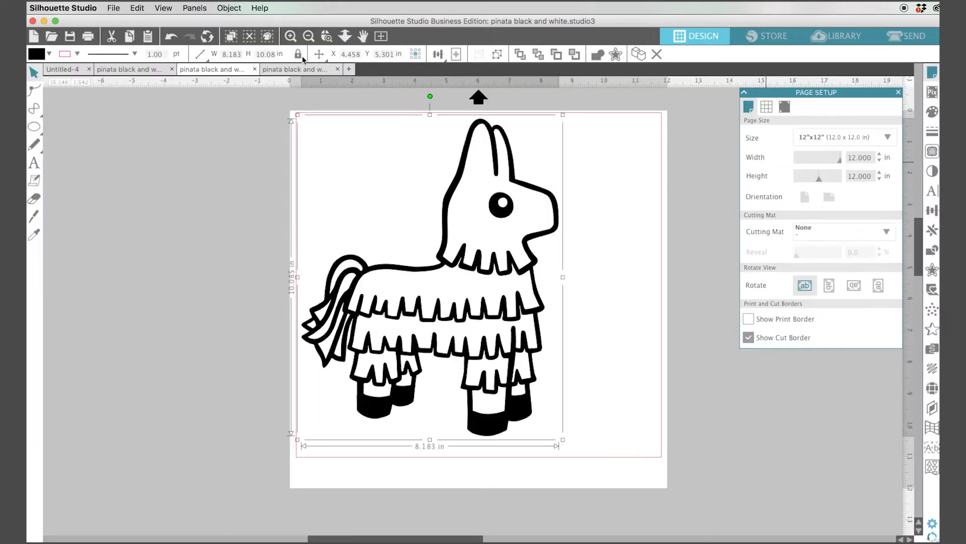
# - Switch to the DXF piñata tab and preview its cut lines for sending before returning to design
pyautogui.click(133, 72)
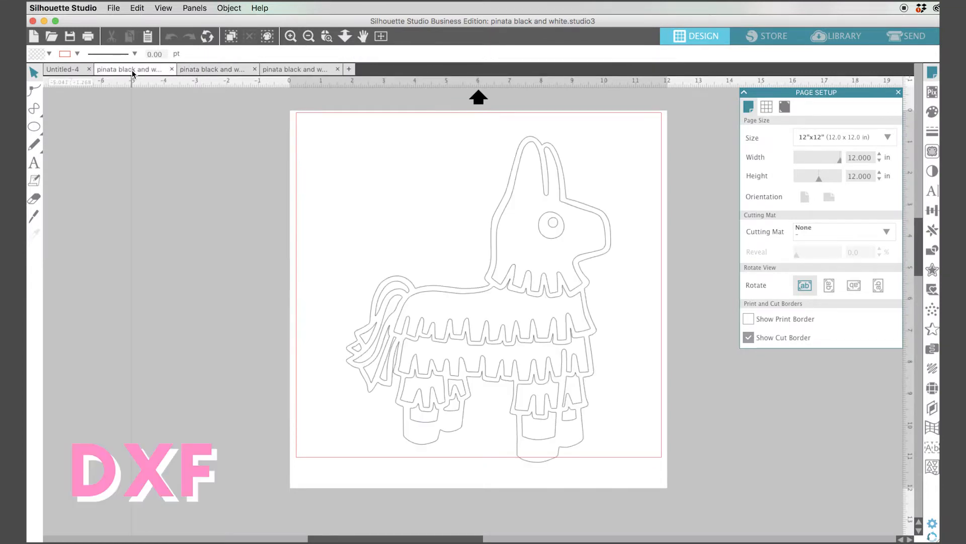
pyautogui.click(896, 38)
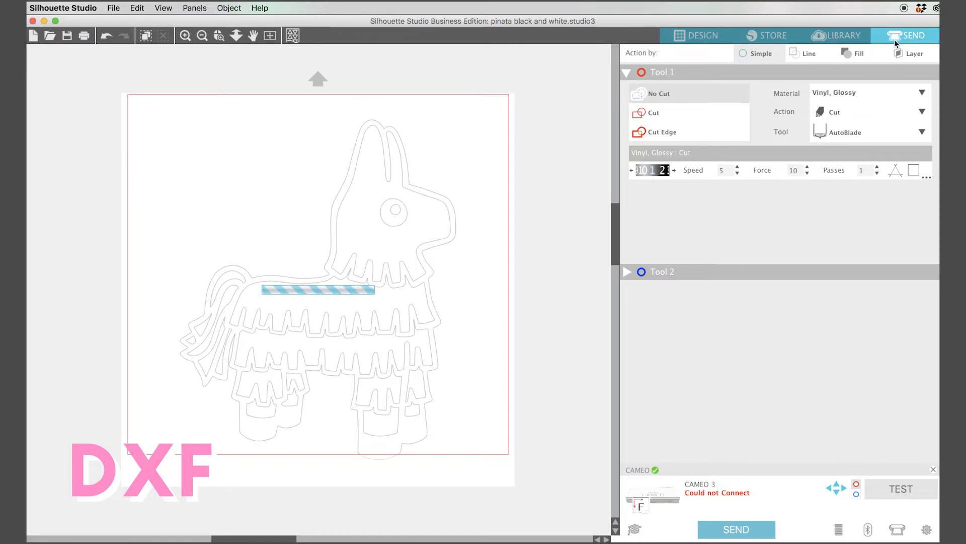
pyautogui.click(696, 31)
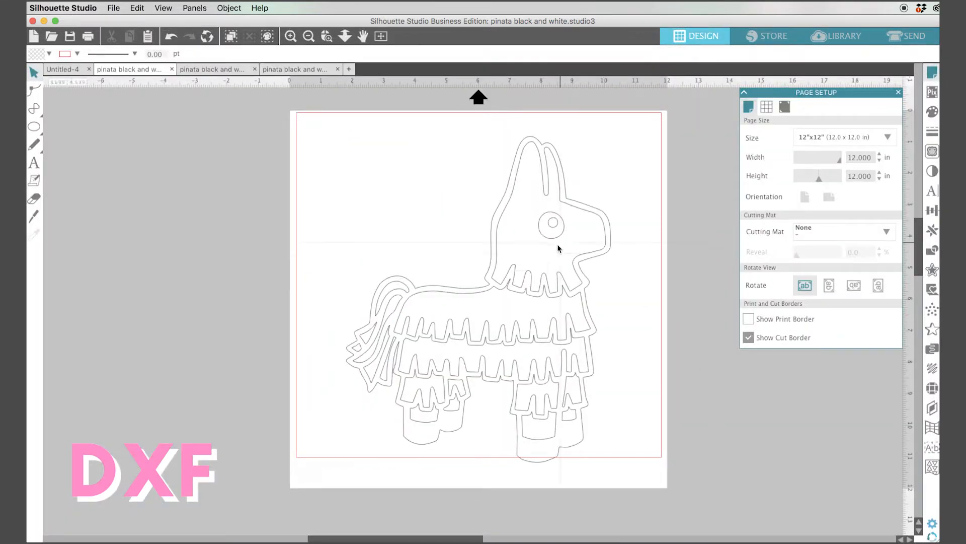
# - Drag the DXF piñata's head piece and a body fringe piece away from the rest of the design
pyautogui.moveTo(497, 268); pyautogui.dragTo(385, 254)
pyautogui.click(498, 301)
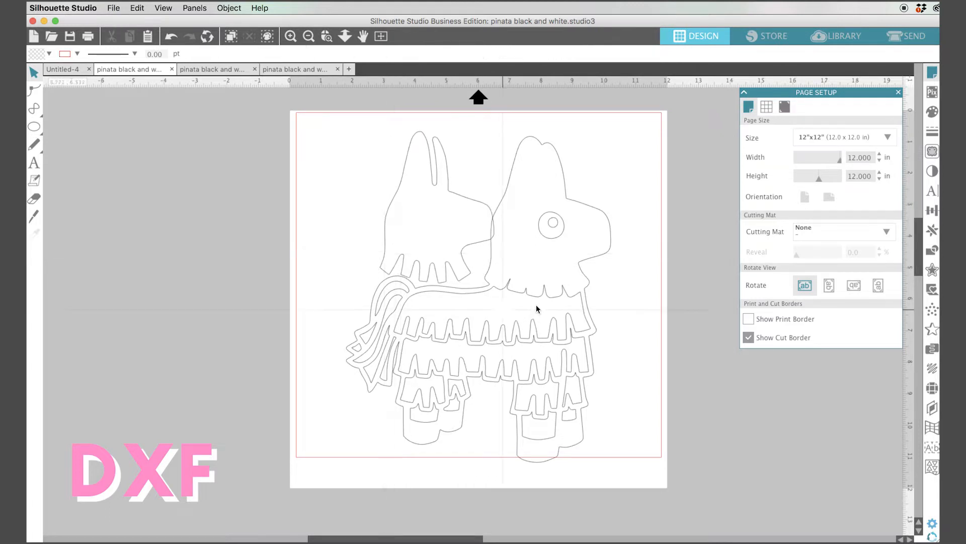
pyautogui.moveTo(532, 300); pyautogui.dragTo(569, 328)
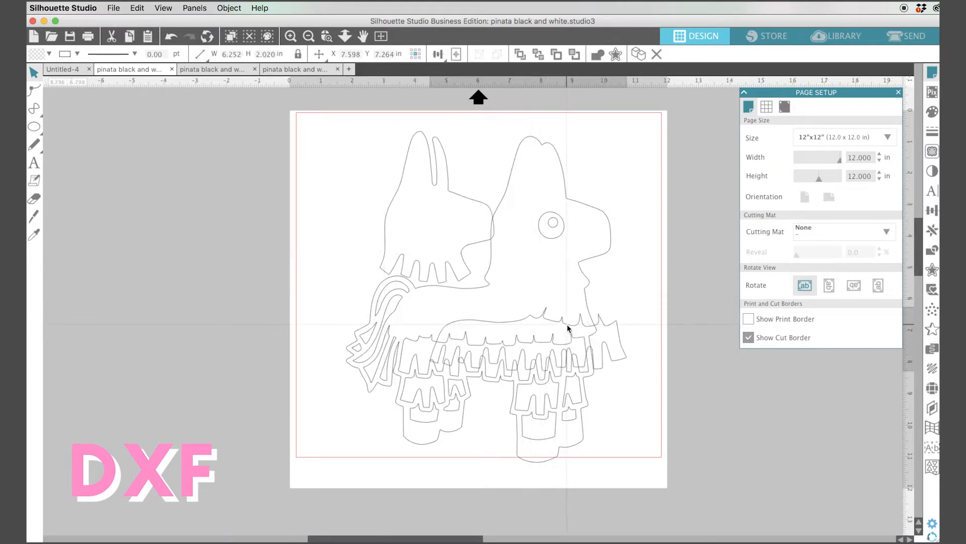
# - Undo the last two piece moves on the DXF piñata
pyautogui.press('super+z')
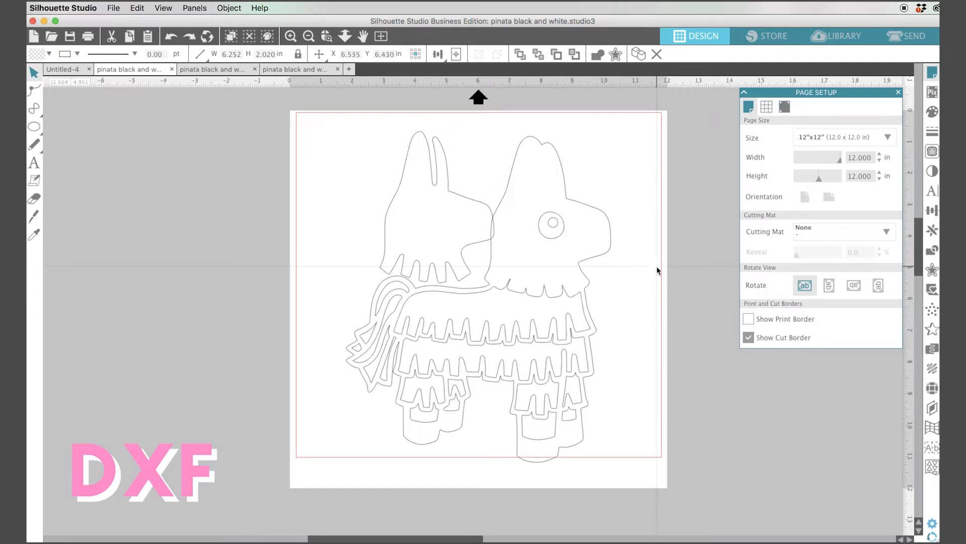
pyautogui.press('super+z')
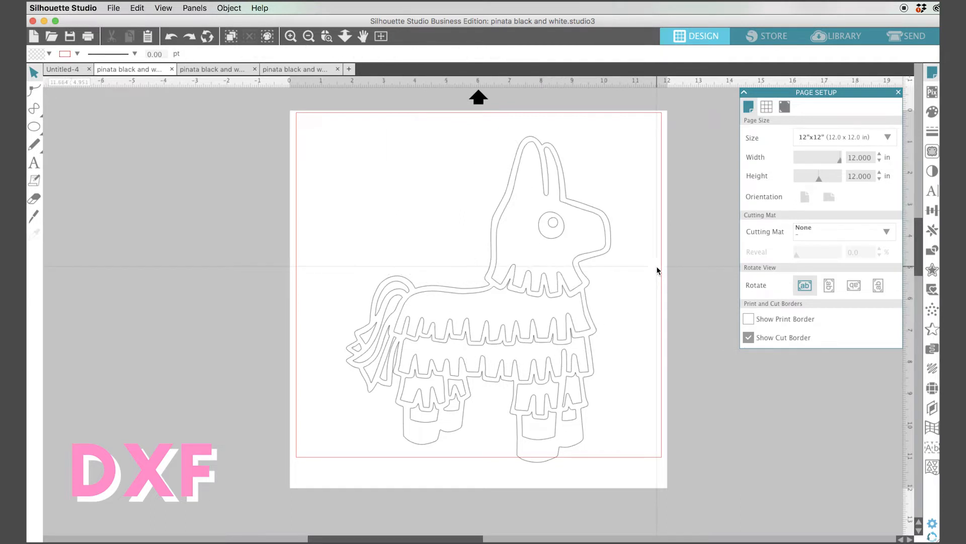
# - Combine all DXF piñata pieces into one compound path and move it up and to the left
pyautogui.scroll(1, 657, 266)
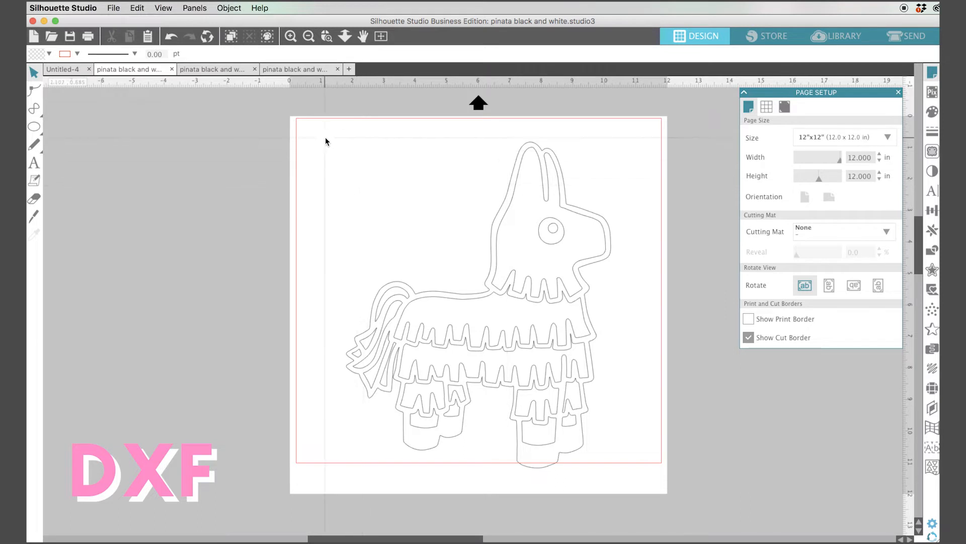
pyautogui.moveTo(326, 142); pyautogui.dragTo(636, 482)
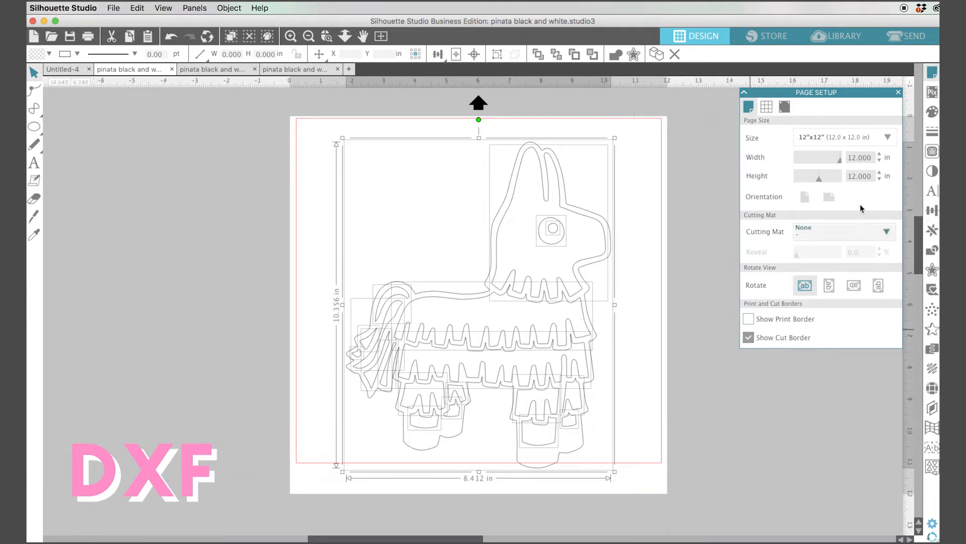
pyautogui.click(929, 257)
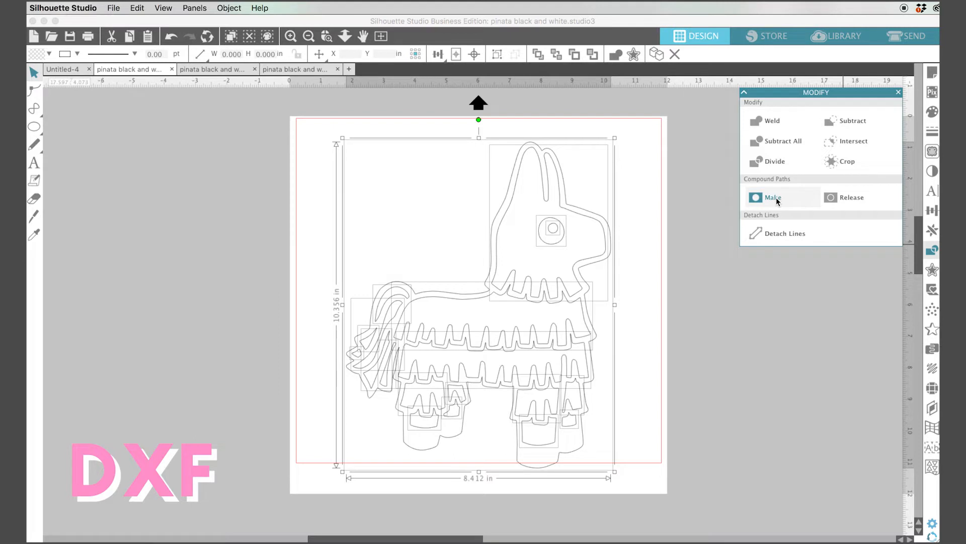
pyautogui.click(789, 200)
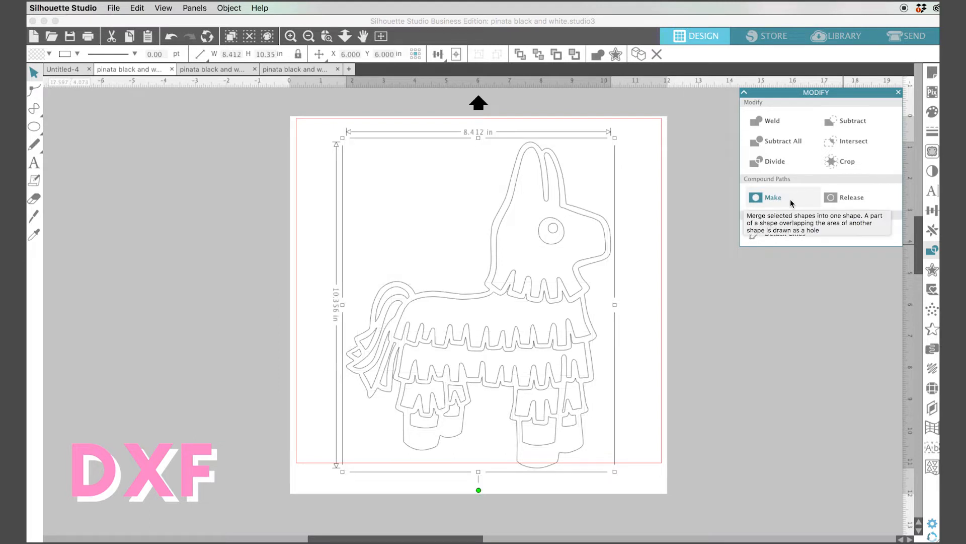
pyautogui.moveTo(599, 265); pyautogui.dragTo(557, 245)
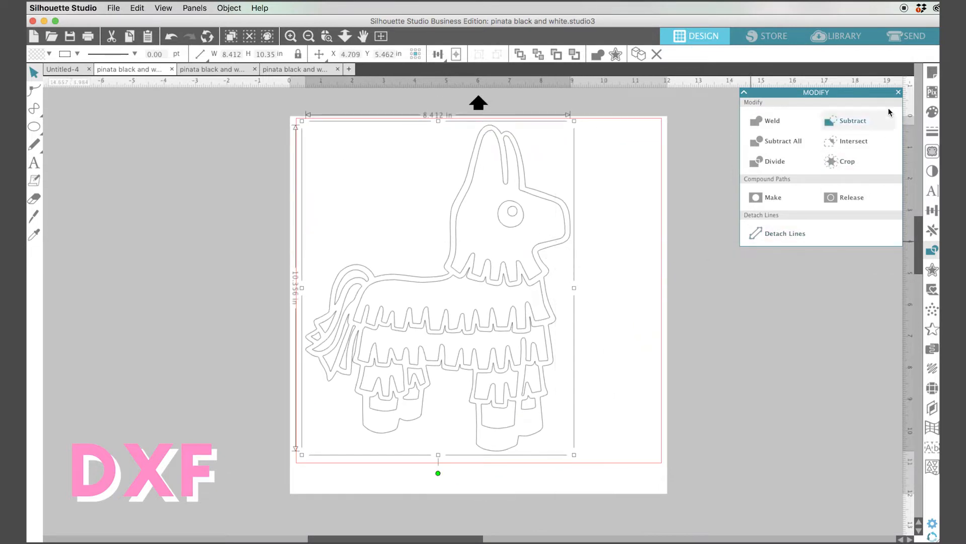
# - Fill the DXF piñata with black and scale it slightly smaller from its corner
pyautogui.click(932, 113)
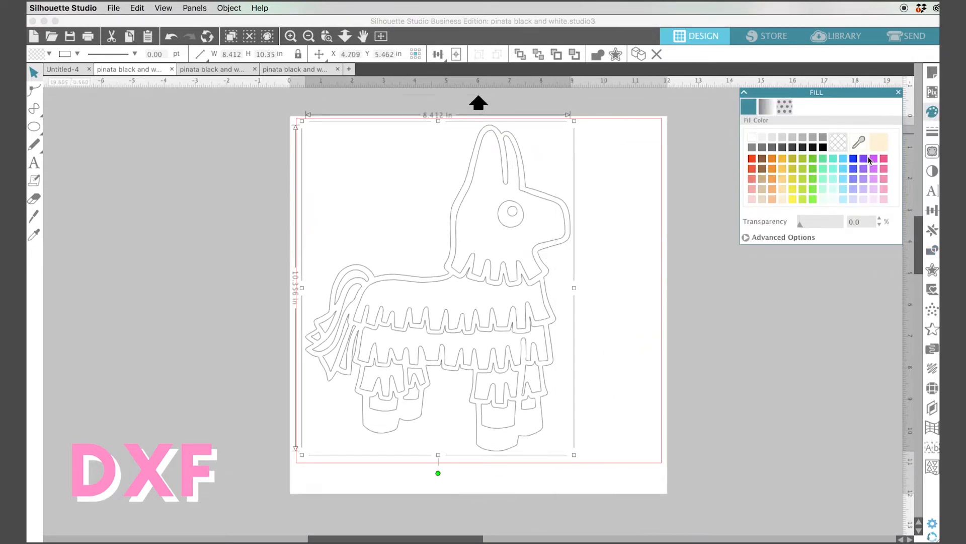
pyautogui.click(823, 147)
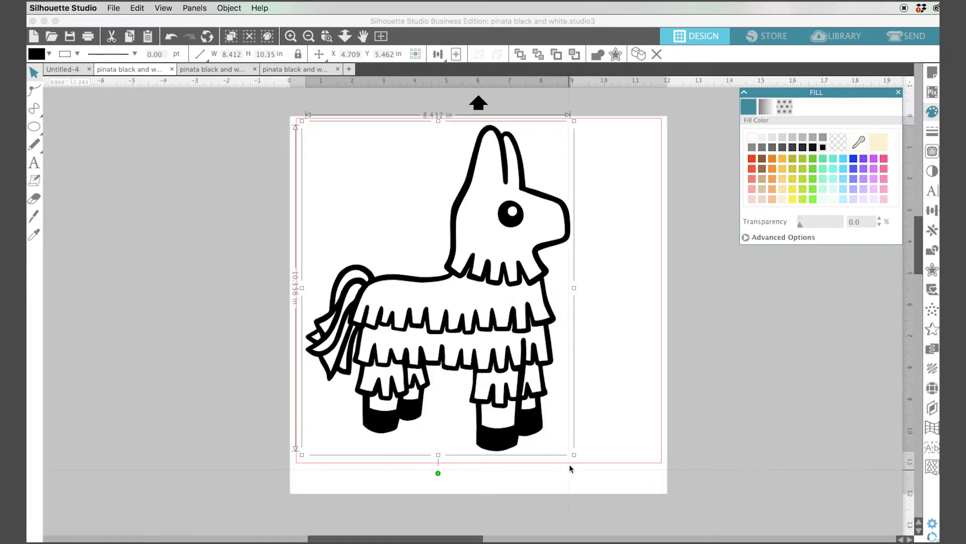
pyautogui.moveTo(574, 455); pyautogui.dragTo(529, 419)
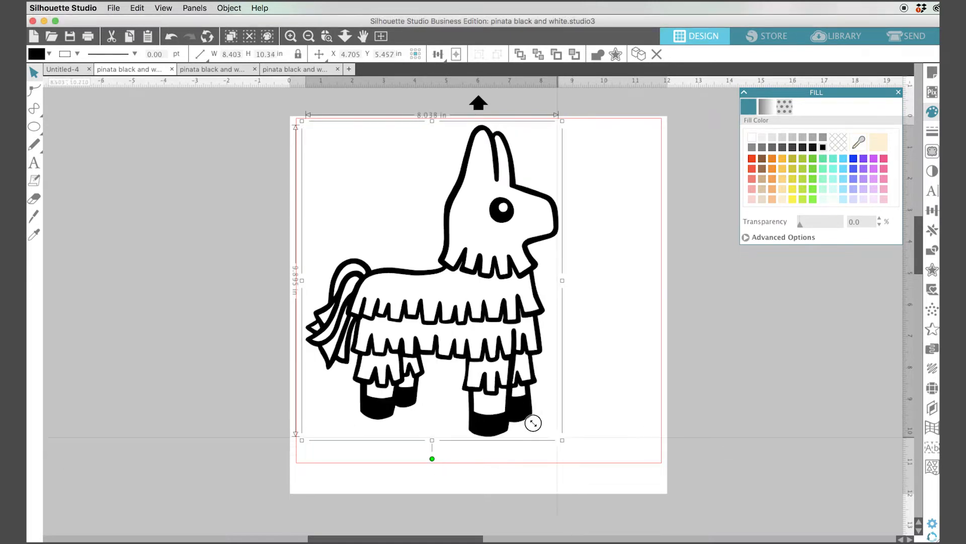
# - Switch to the PNG piñata tab and draw a trace area around the whole image
pyautogui.click(246, 68)
pyautogui.click(288, 68)
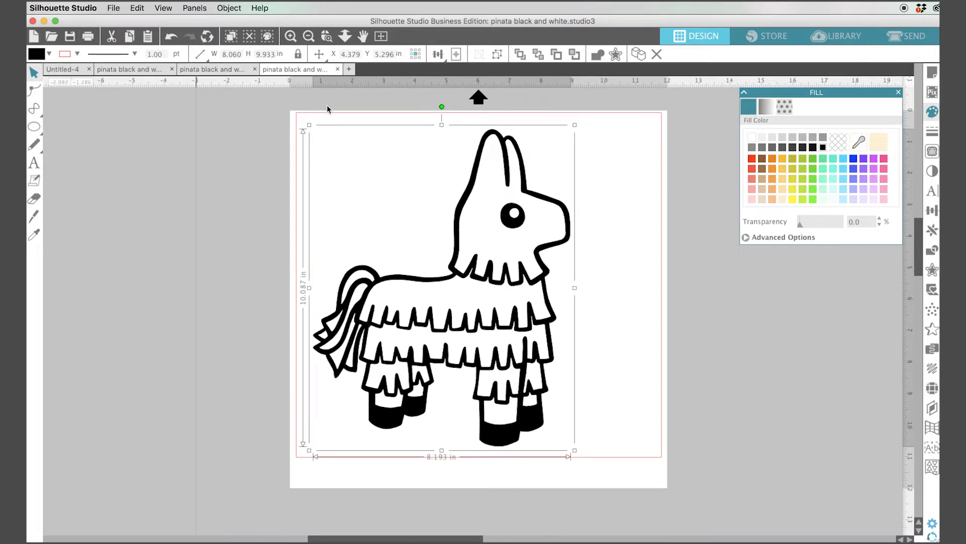
pyautogui.click(542, 274)
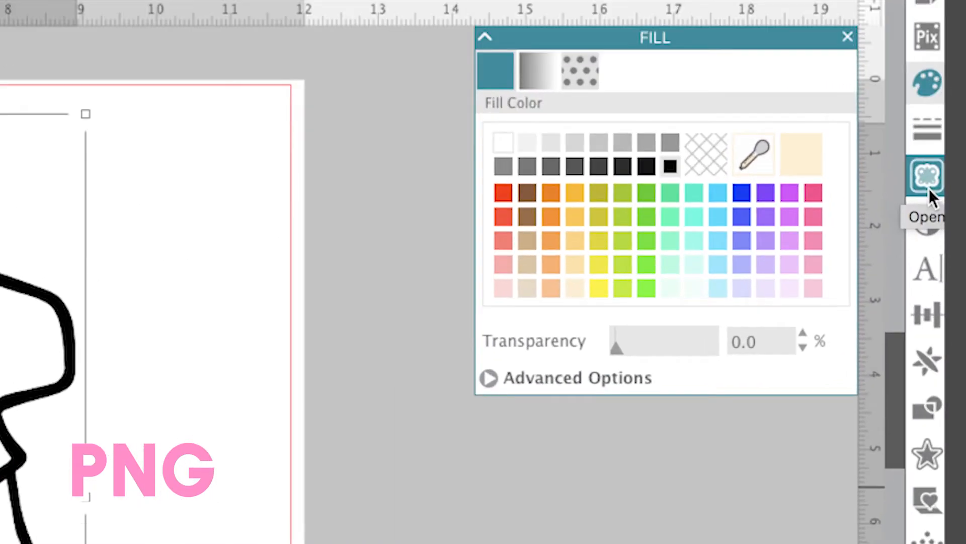
pyautogui.click(928, 176)
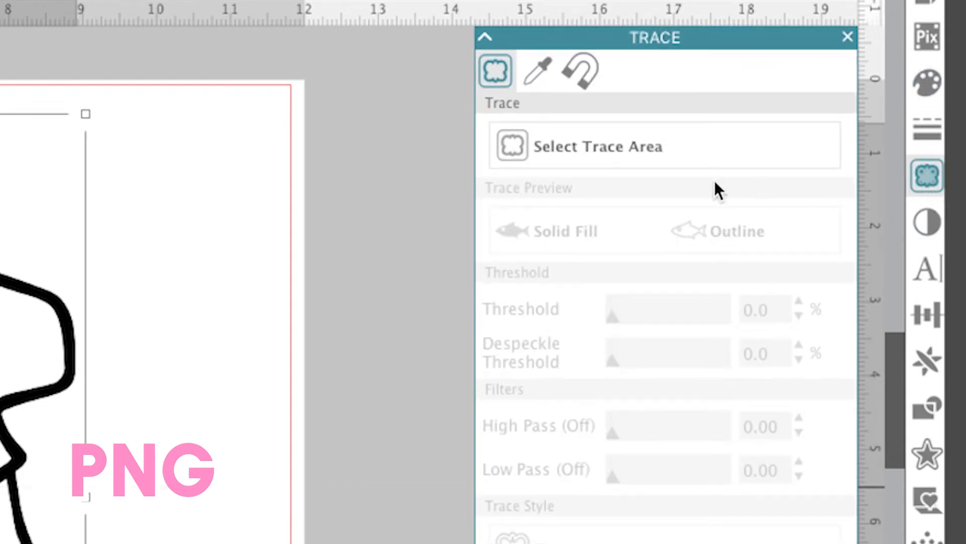
pyautogui.click(551, 154)
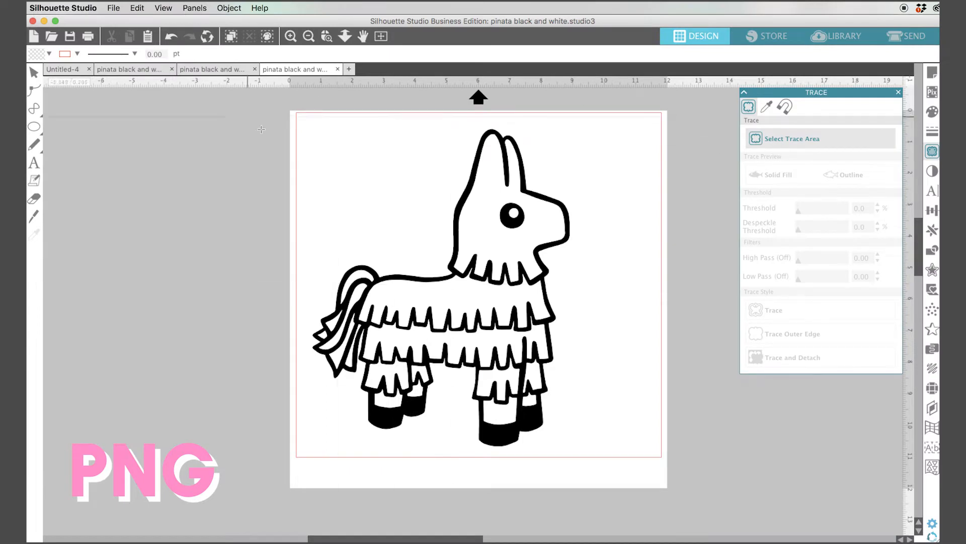
pyautogui.moveTo(311, 123)
pyautogui.mouseDown()
pyautogui.moveTo(342, 139)
pyautogui.moveTo(495, 294)
pyautogui.moveTo(578, 455)
pyautogui.mouseUp()
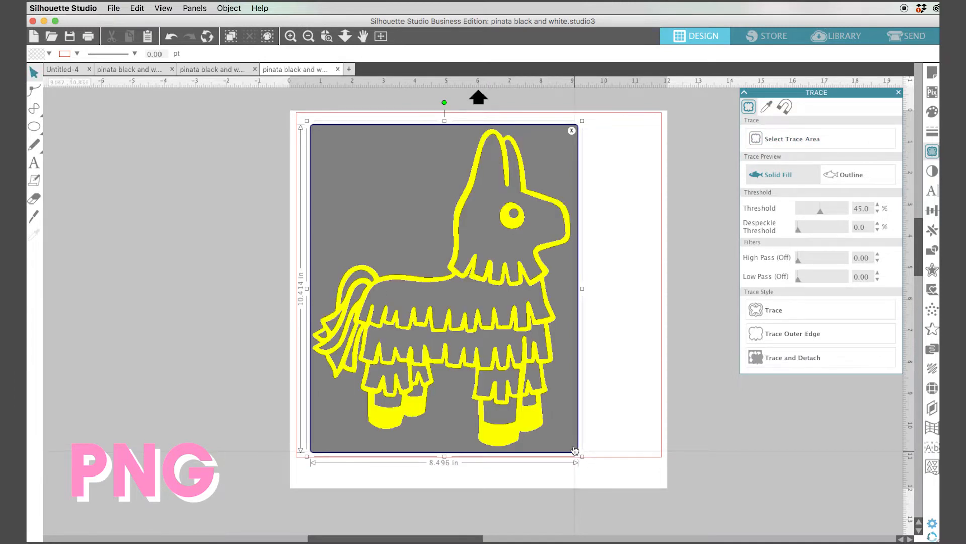
# - Set the trace threshold to 54% and trace the entire image
pyautogui.moveTo(818, 211)
pyautogui.mouseDown()
pyautogui.moveTo(831, 211)
pyautogui.moveTo(826, 219)
pyautogui.mouseUp()
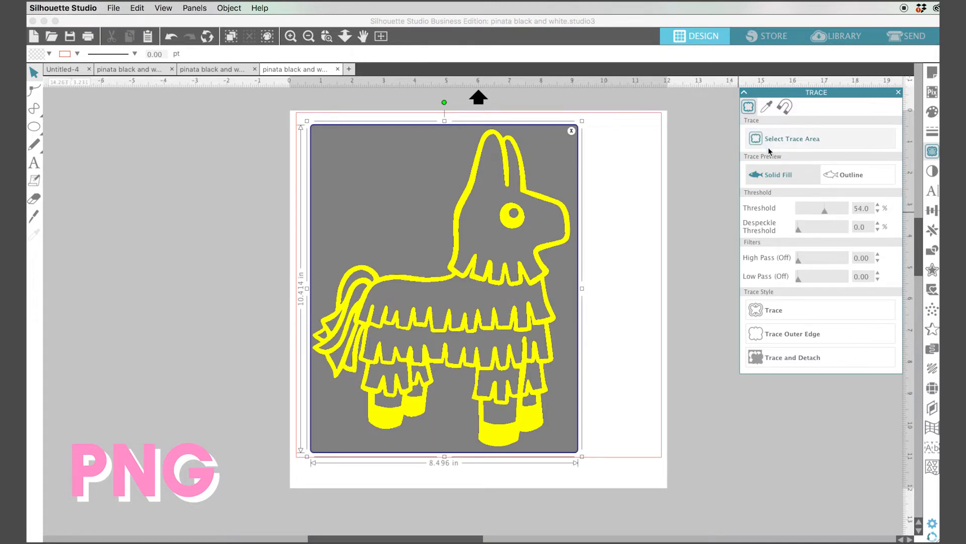
pyautogui.click(795, 316)
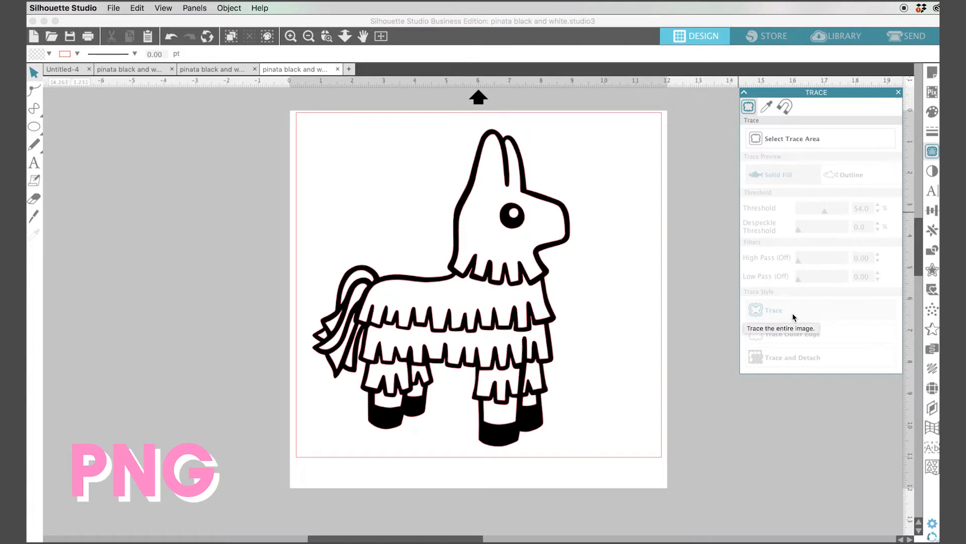
# - Drag the original PNG image off the traced outline and delete it
pyautogui.click(612, 268)
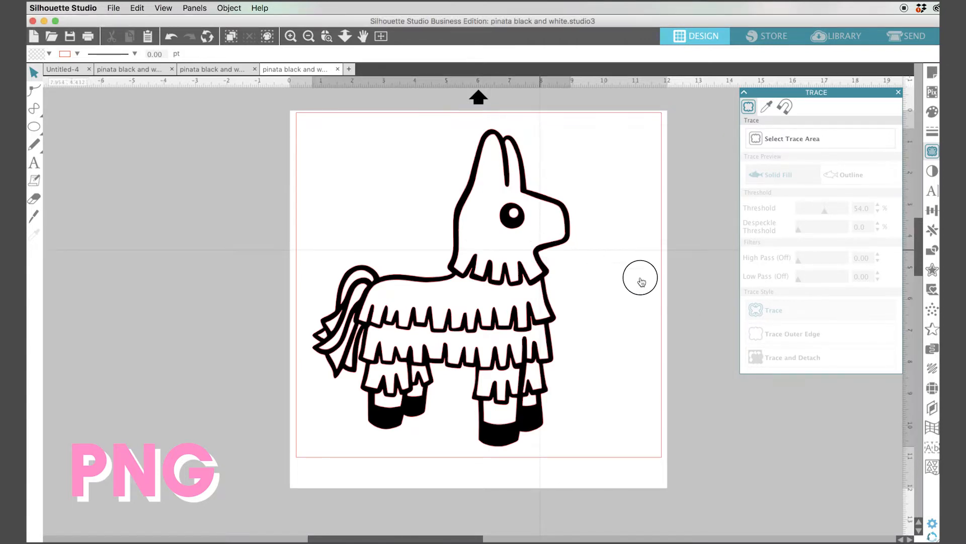
pyautogui.moveTo(538, 253); pyautogui.dragTo(695, 304)
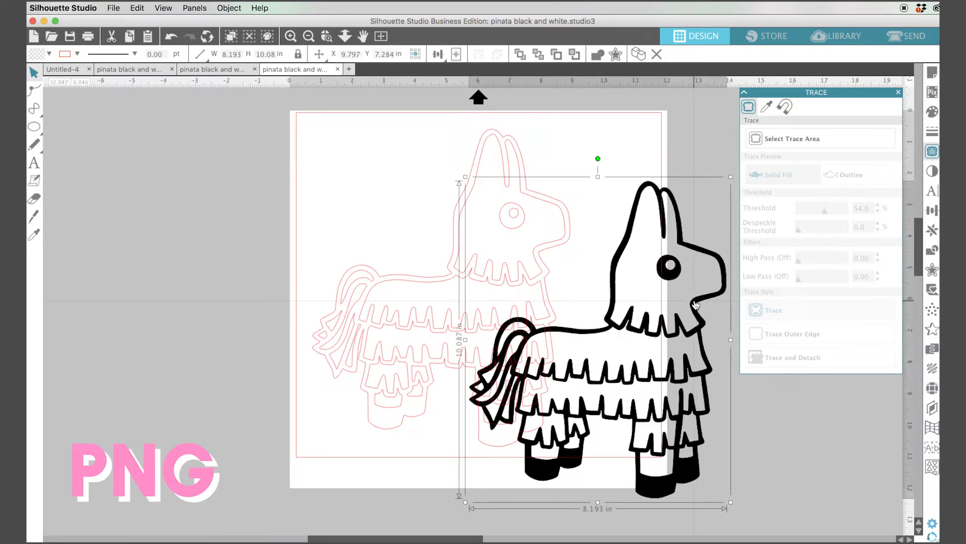
pyautogui.press('Delete')
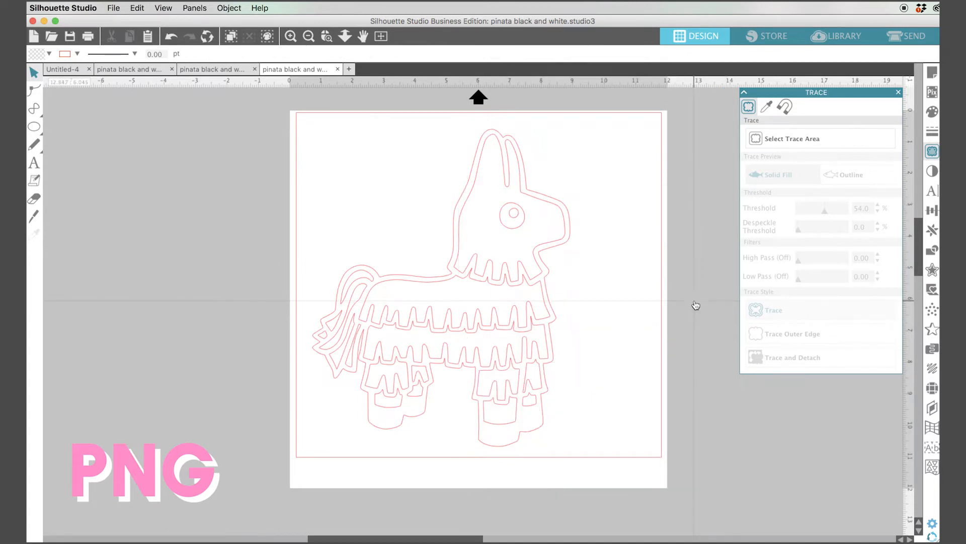
# - Select the traced piñata outline and fill it with black
pyautogui.moveTo(317, 122); pyautogui.dragTo(337, 219)
pyautogui.click(543, 264)
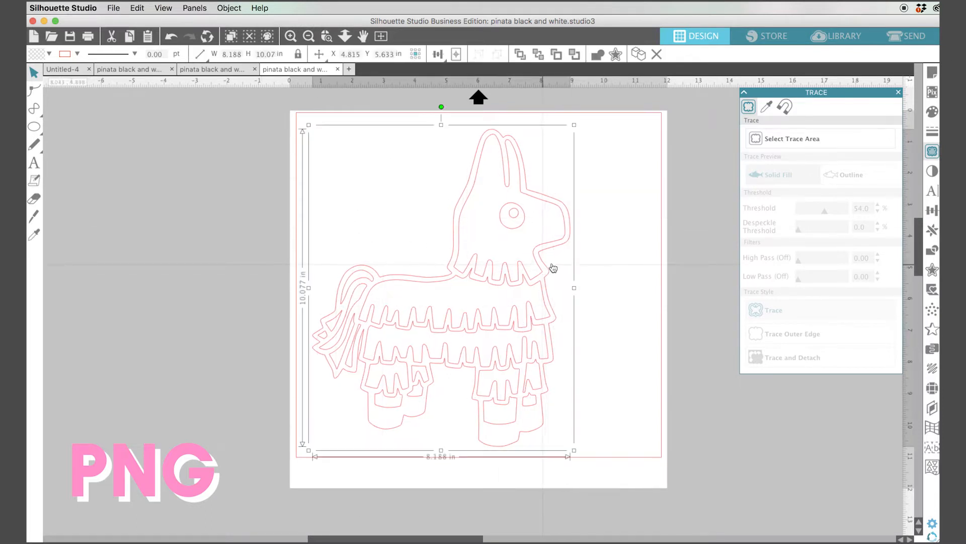
pyautogui.click(932, 112)
pyautogui.click(823, 148)
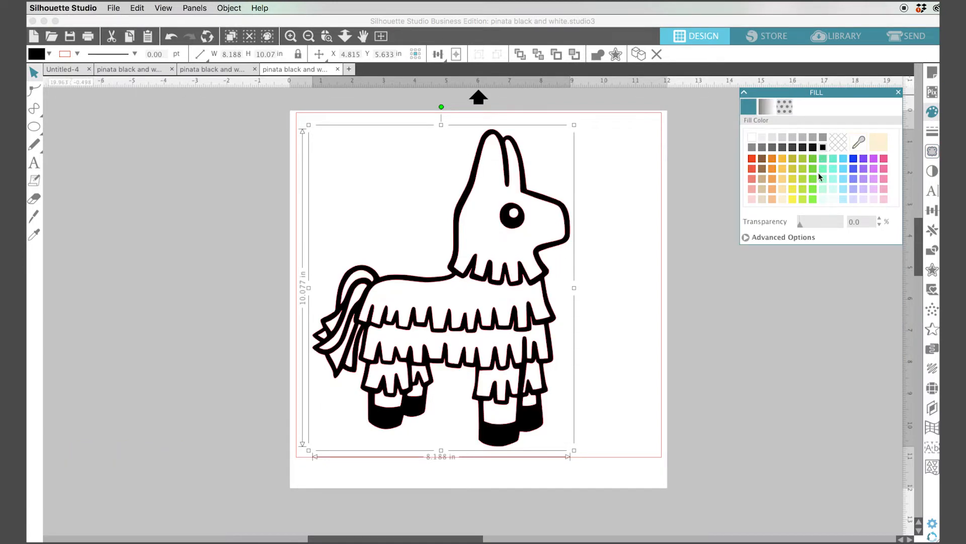
pyautogui.click(272, 96)
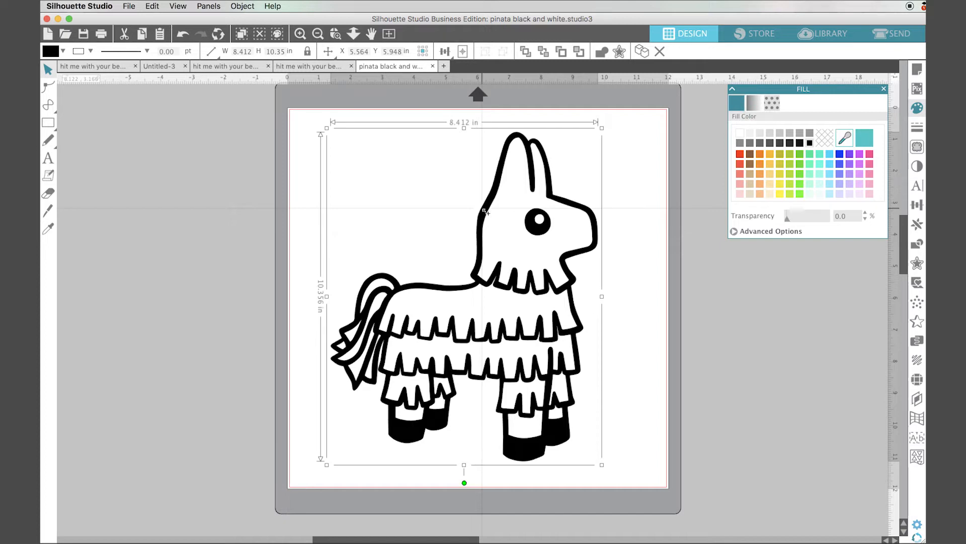
# - Move the top piñata copy off the mat to the left
pyautogui.moveTo(317, 203); pyautogui.dragTo(202, 196)
pyautogui.click(638, 290)
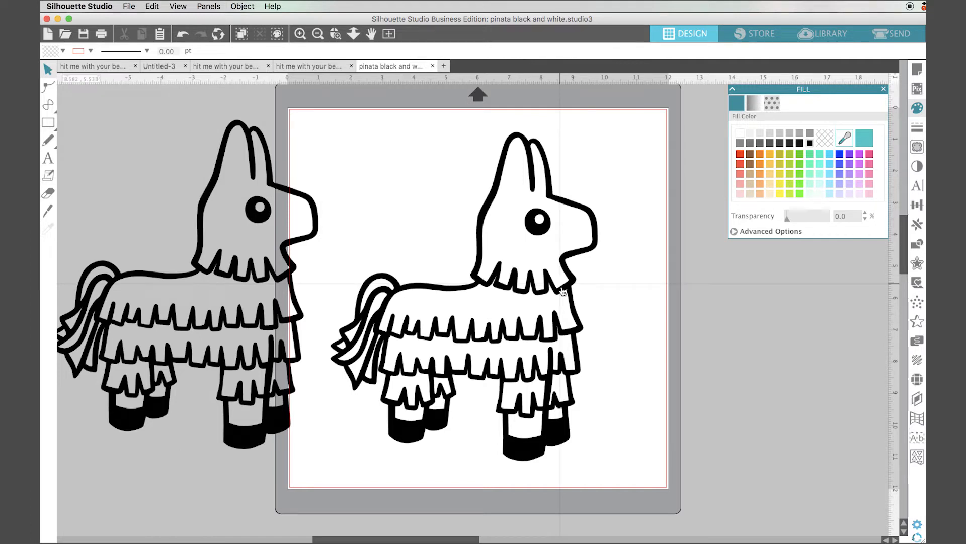
# - Copy the piñata on the mat and drag the pasted copy off the mat to the right
pyautogui.click(563, 291)
pyautogui.press('super+c')
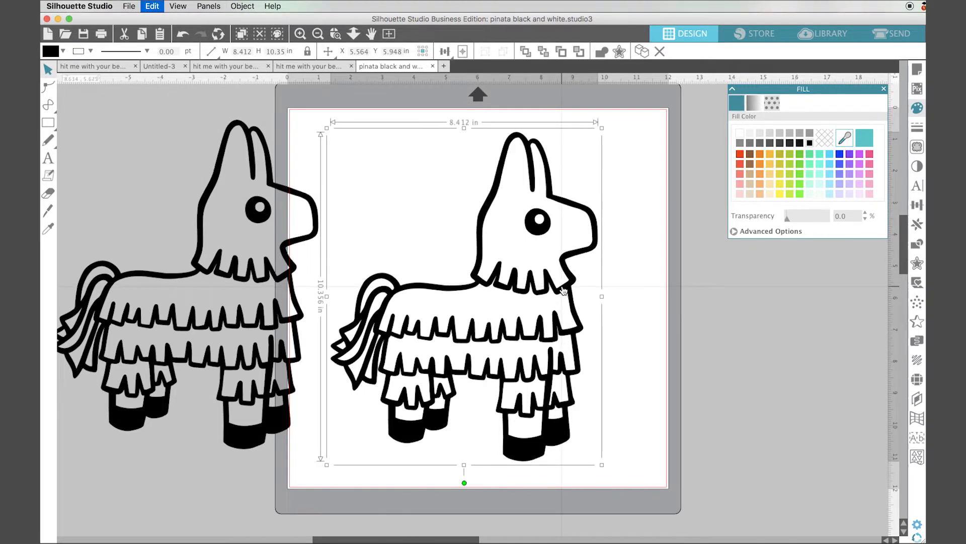
pyautogui.press('super+v')
pyautogui.moveTo(564, 291); pyautogui.dragTo(806, 307)
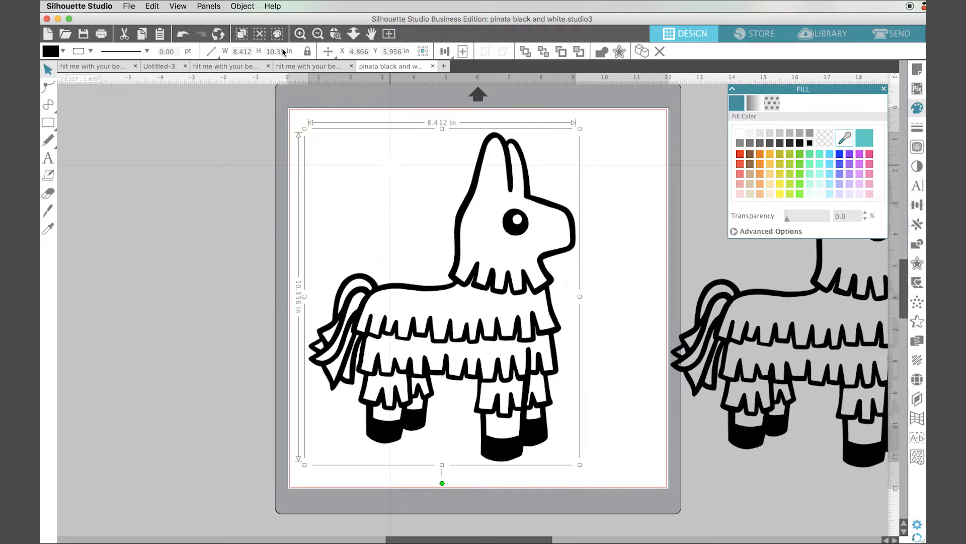
# - Release the piñata's compound path and drag its outer silhouette piece off the mat to the left
pyautogui.click(242, 7)
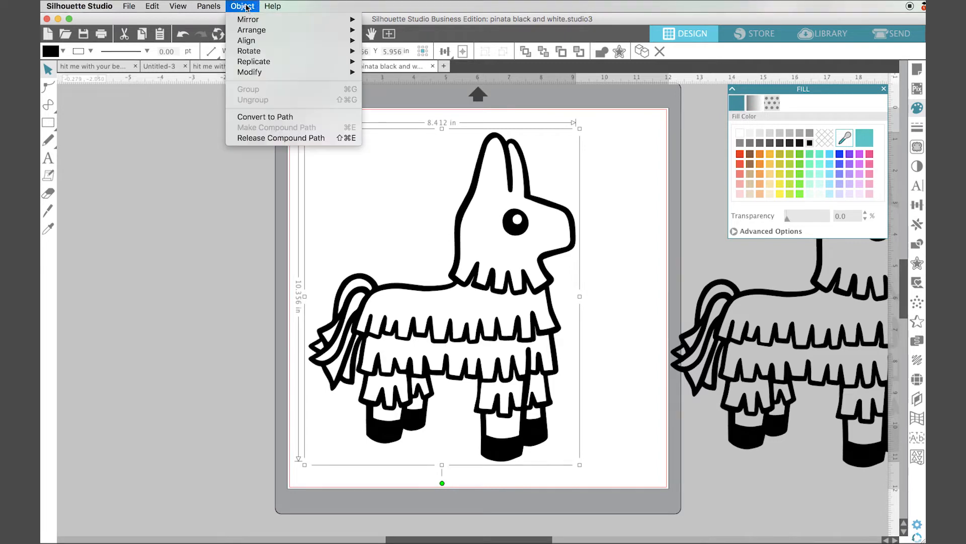
pyautogui.click(285, 138)
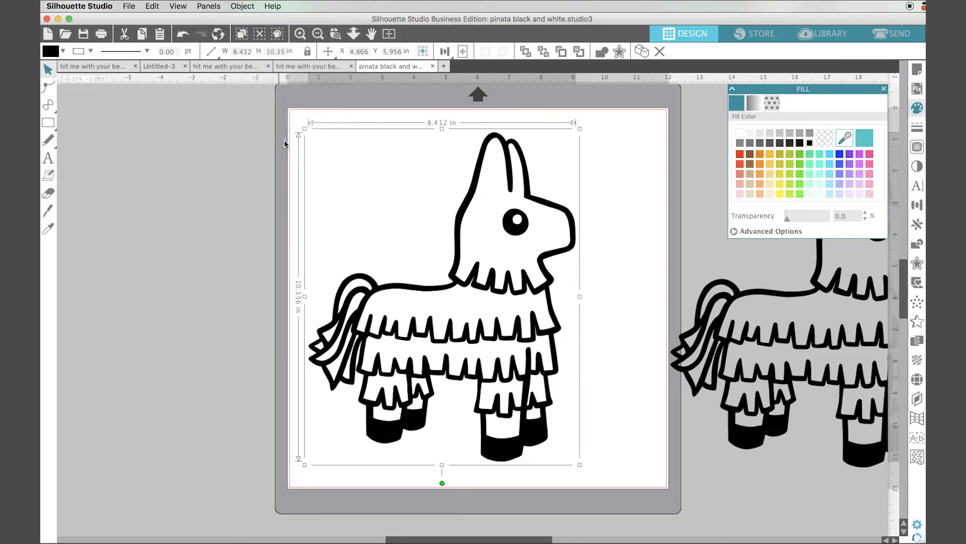
pyautogui.click(621, 211)
pyautogui.moveTo(577, 245); pyautogui.dragTo(271, 229)
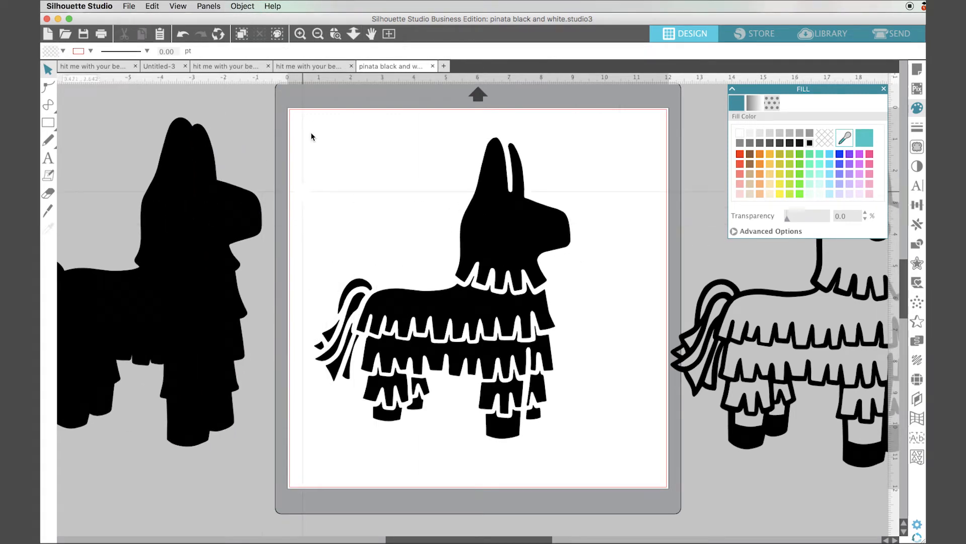
# - Delete the inner pieces left on the mat and drag the outer silhouette back onto the mat
pyautogui.moveTo(296, 116); pyautogui.dragTo(632, 464)
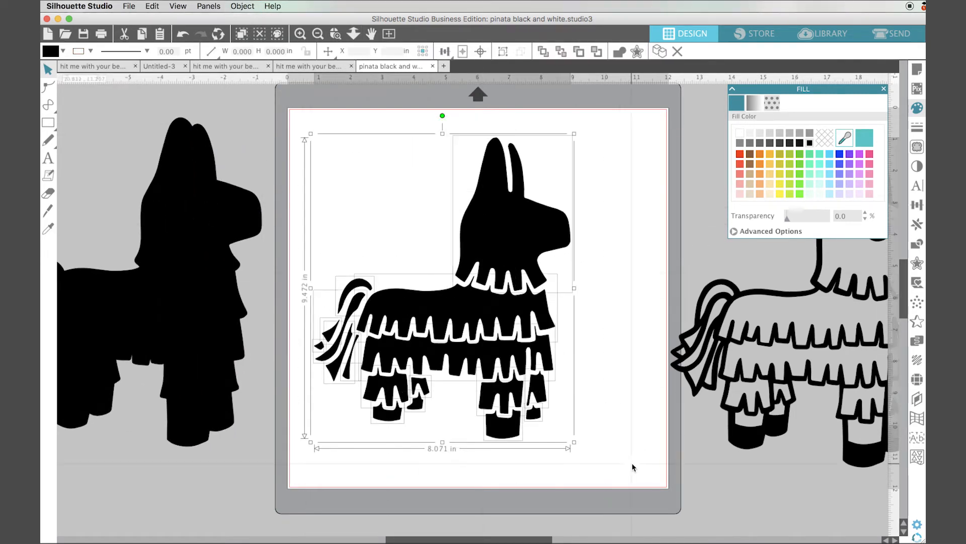
pyautogui.press('Delete')
pyautogui.moveTo(246, 318); pyautogui.dragTo(586, 328)
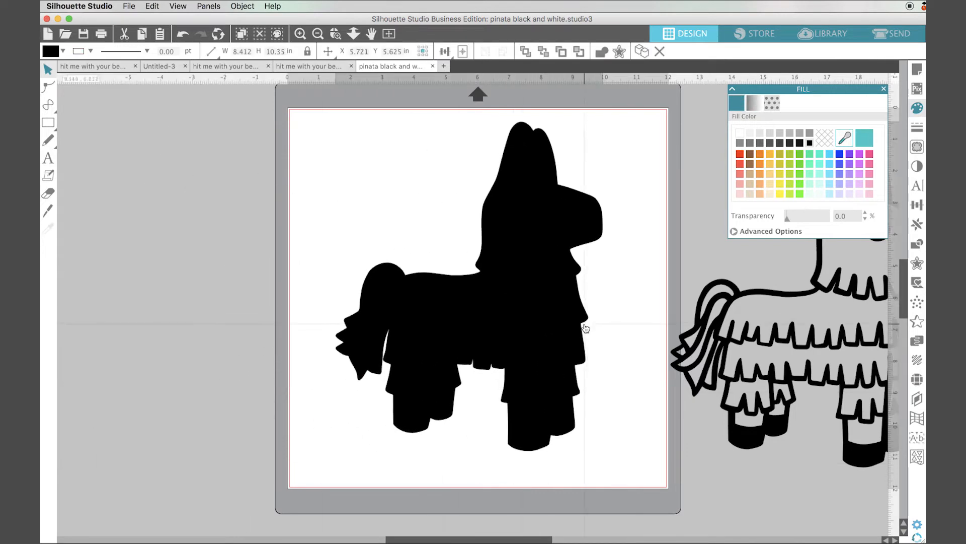
pyautogui.click(644, 459)
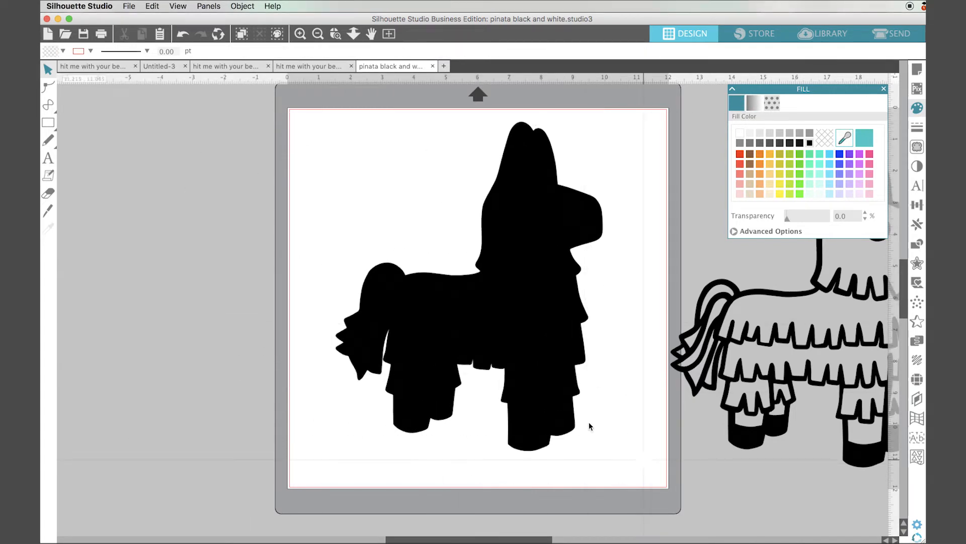
# - Fill the silhouette with a light peach colour and set its line colour to none
pyautogui.click(554, 410)
pyautogui.click(770, 193)
pyautogui.click(917, 127)
pyautogui.click(755, 103)
pyautogui.click(823, 137)
# - Send the peach silhouette to the back and place the black outlined piñata copy on top of it
pyautogui.moveTo(546, 222); pyautogui.dragTo(562, 202)
pyautogui.click(251, 7)
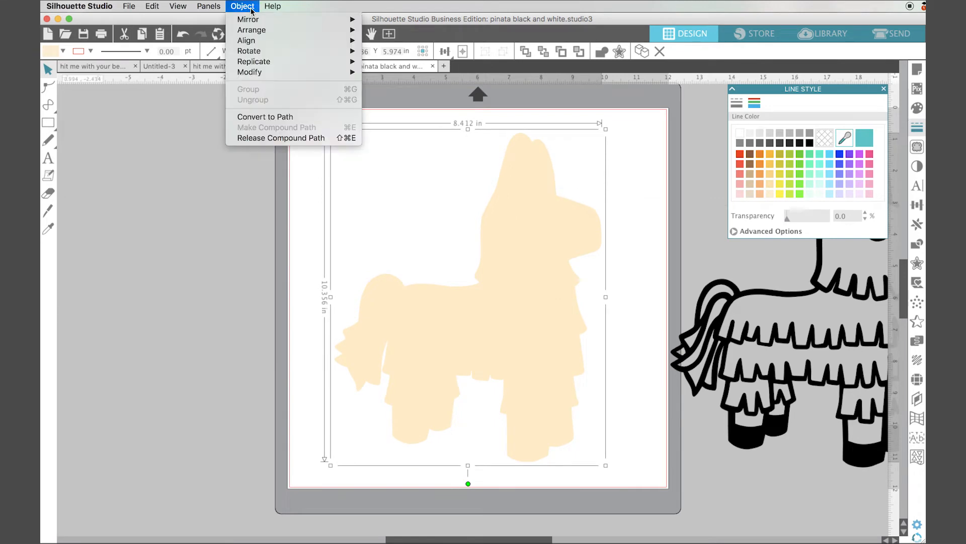
pyautogui.moveTo(252, 29)
pyautogui.click(403, 41)
pyautogui.moveTo(745, 293); pyautogui.dragTo(409, 287)
# - Scale the layered piñata down to about 2.6 in by 3.2 in near the mat's upper-left corner
pyautogui.moveTo(318, 120); pyautogui.dragTo(437, 228)
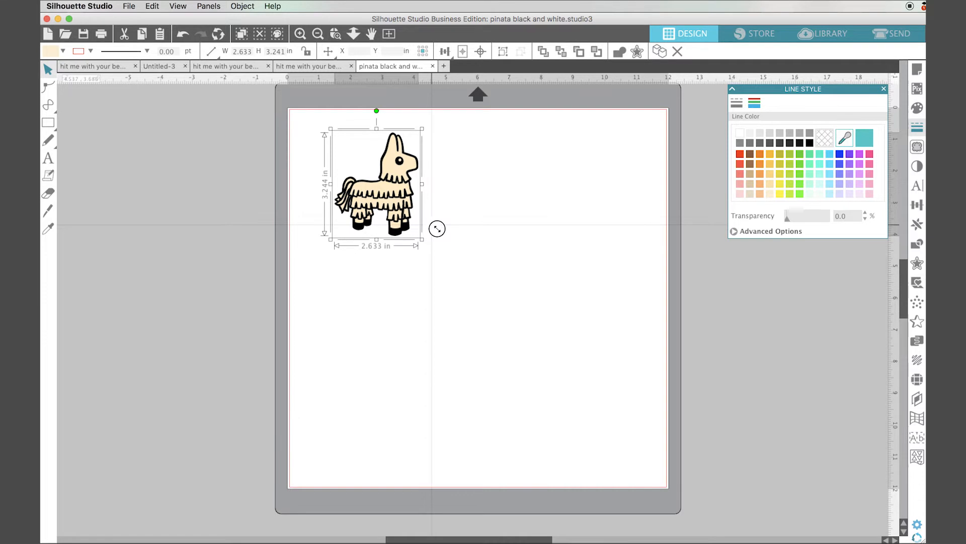
pyautogui.click(295, 146)
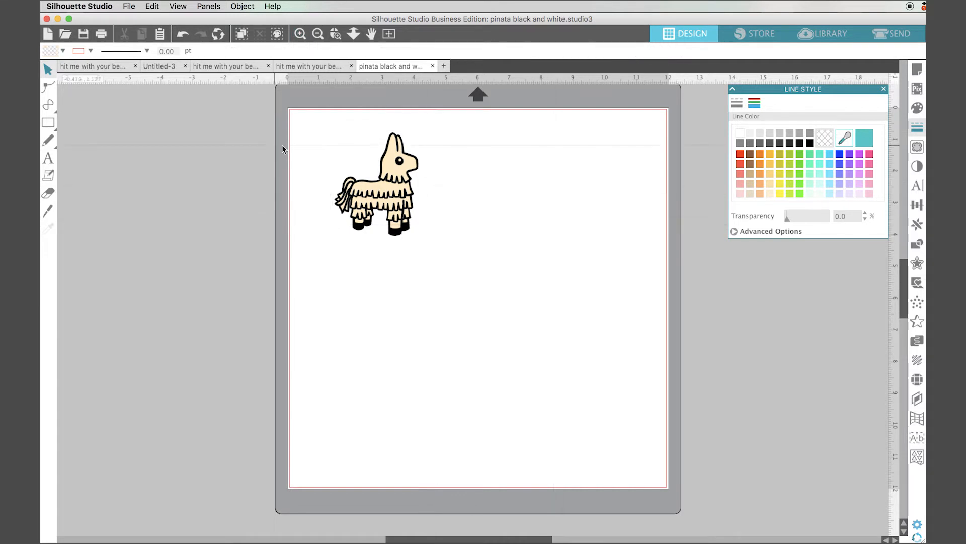
# - Move the black outlined piñata off the peach silhouette to the right
pyautogui.press('z')
pyautogui.moveTo(300, 112); pyautogui.dragTo(524, 297)
pyautogui.press('space')
pyautogui.moveTo(504, 227); pyautogui.dragTo(540, 280)
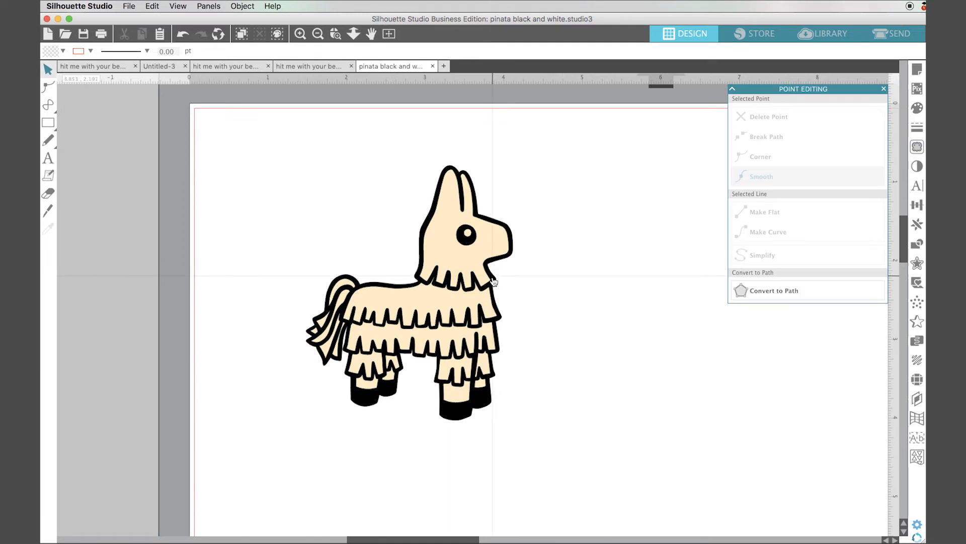
pyautogui.moveTo(494, 281); pyautogui.dragTo(730, 272)
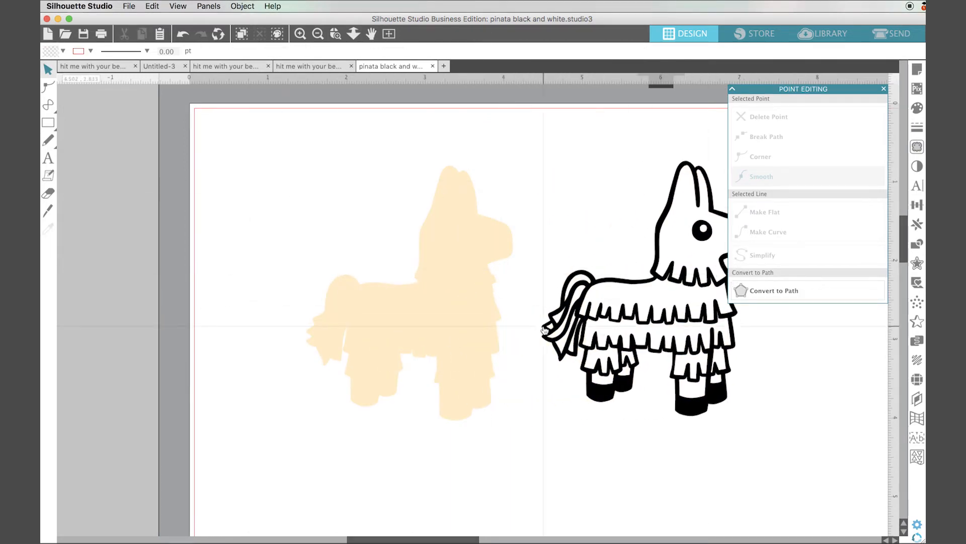
# - Draw a circle about 0.4 in wide overlapping the top of the silhouette's head
pyautogui.click(48, 122)
pyautogui.click(100, 125)
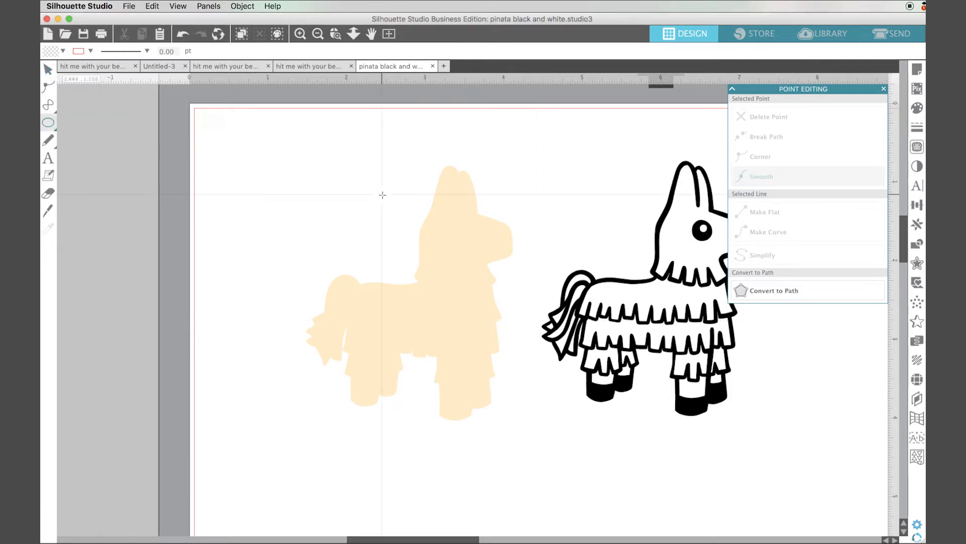
pyautogui.moveTo(383, 195); pyautogui.dragTo(422, 227)
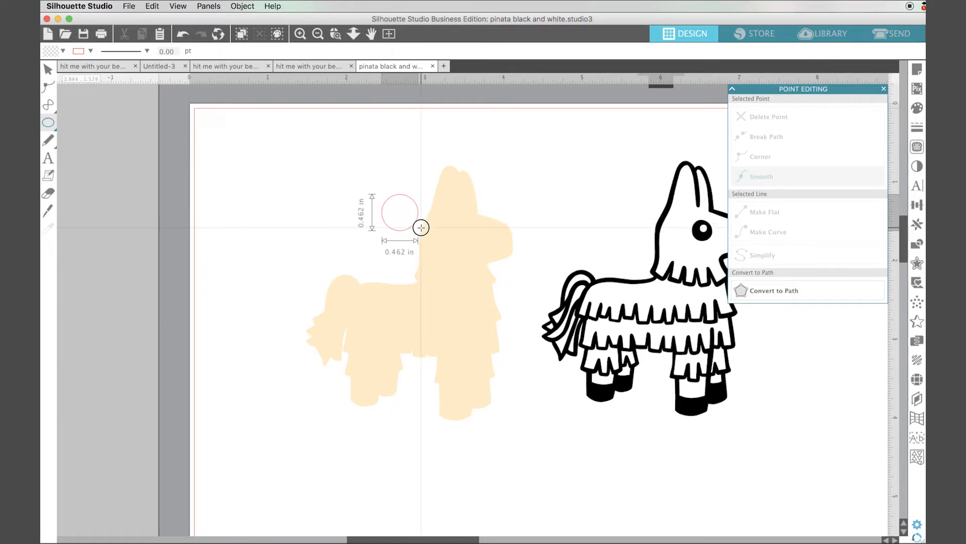
pyautogui.moveTo(421, 228)
pyautogui.mouseDown()
pyautogui.moveTo(431, 227)
pyautogui.moveTo(447, 193)
pyautogui.moveTo(422, 235)
pyautogui.moveTo(433, 222)
pyautogui.mouseUp()
pyautogui.click(49, 69)
pyautogui.click(540, 271)
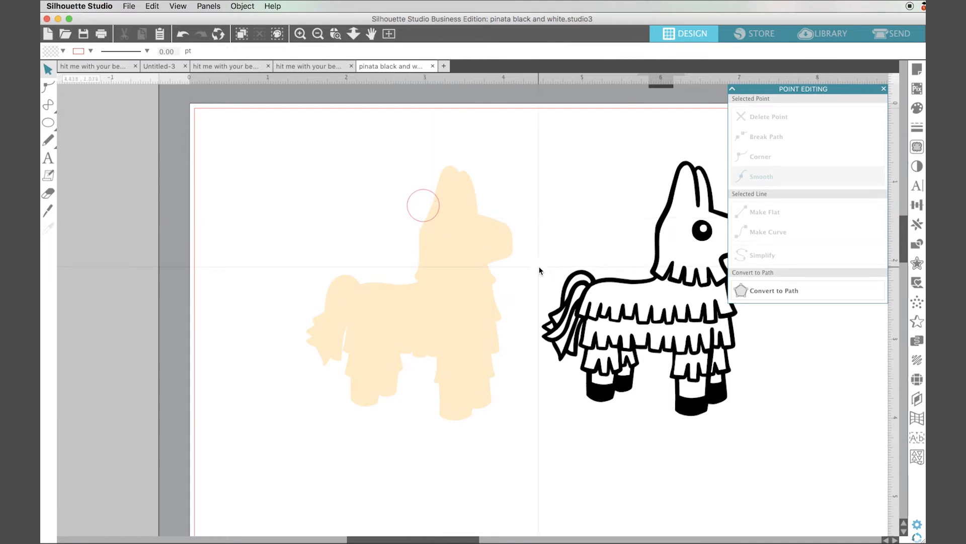
# - Fill the circle with the same light peach colour as the silhouette, without an outline
pyautogui.click(412, 216)
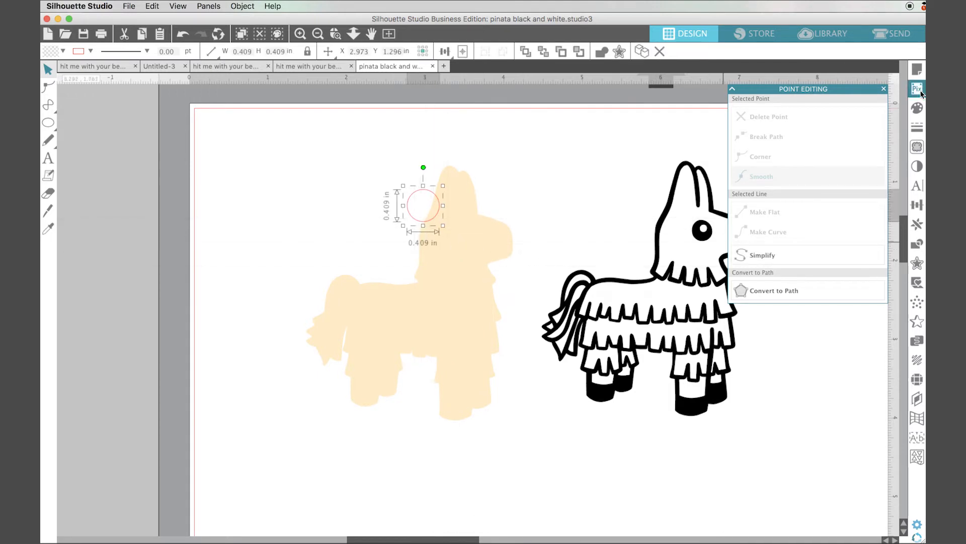
pyautogui.click(917, 108)
pyautogui.click(845, 137)
pyautogui.click(437, 274)
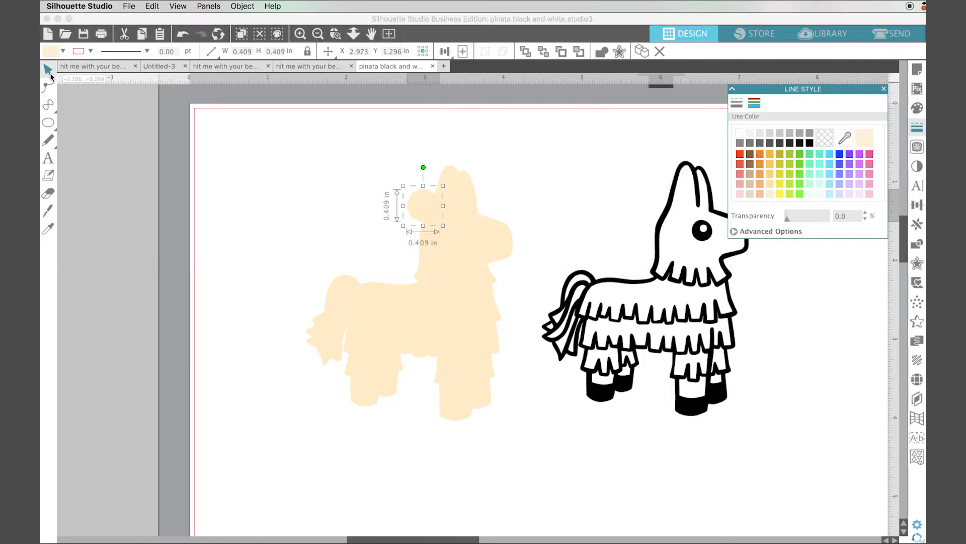
# - Select the circle together with the peach silhouette and weld them into one shape
pyautogui.moveTo(379, 168); pyautogui.dragTo(473, 259)
pyautogui.click(917, 244)
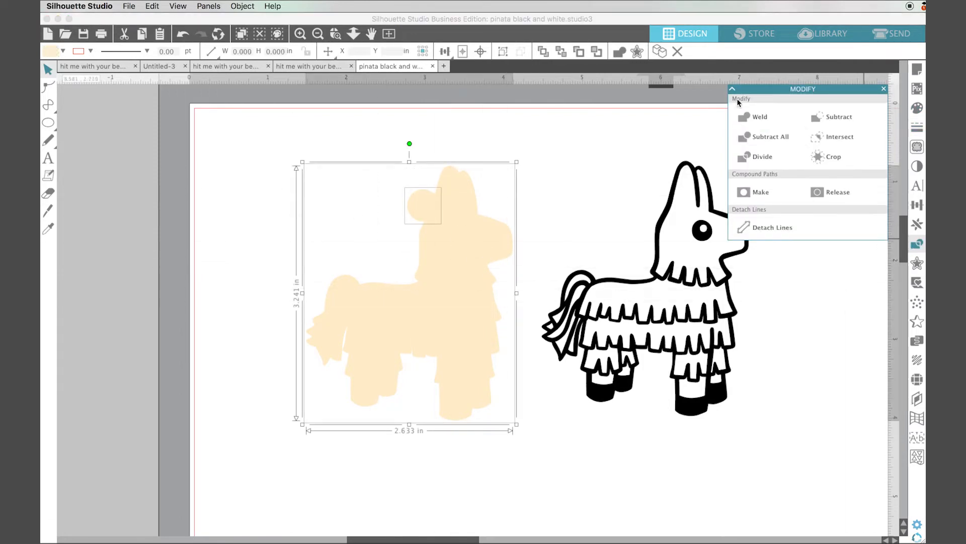
pyautogui.click(779, 117)
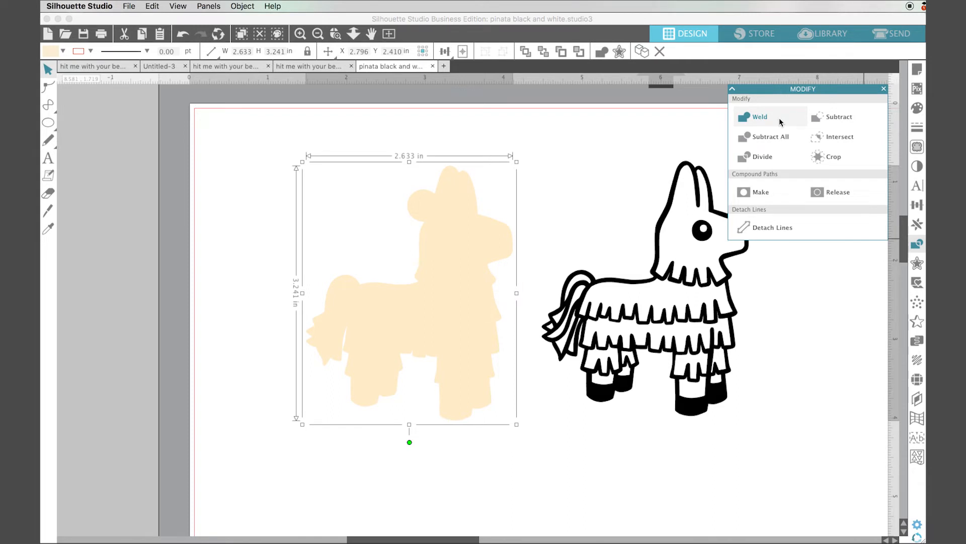
# - Draw a smaller circle about 0.18 in wide inside the welded loop
pyautogui.click(48, 122)
pyautogui.moveTo(372, 172); pyautogui.dragTo(424, 213)
pyautogui.click(47, 73)
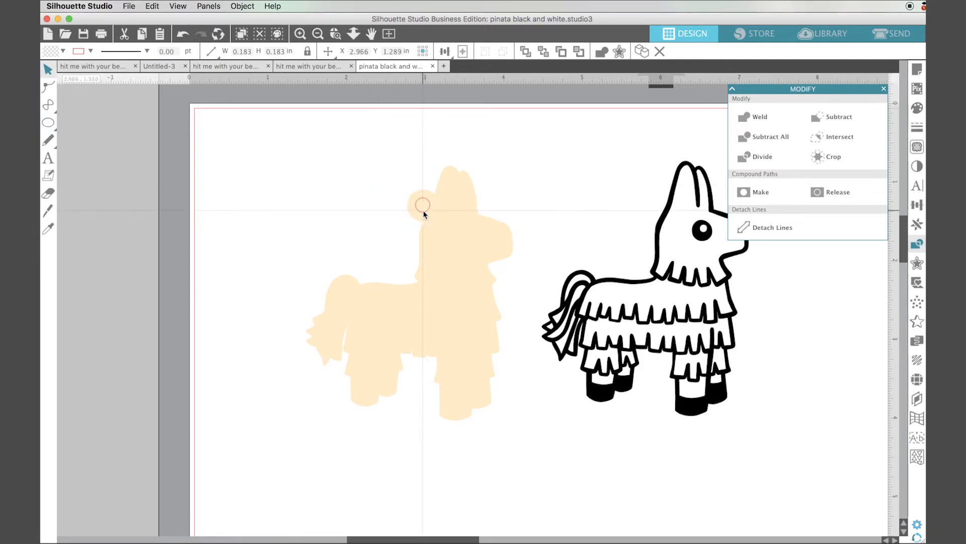
pyautogui.click(581, 246)
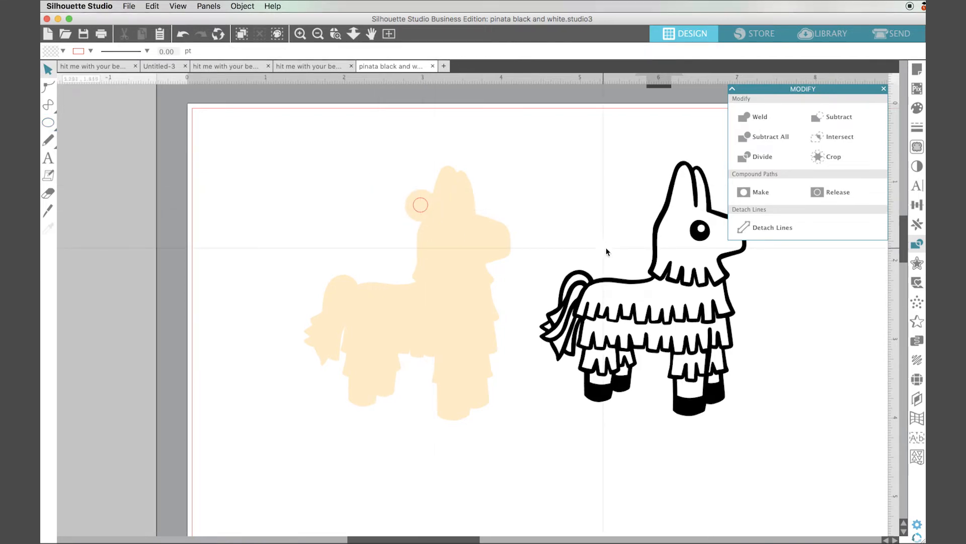
# - Make a compound path from the small circle and the silhouette to punch the keychain hole
pyautogui.moveTo(372, 157); pyautogui.dragTo(482, 290)
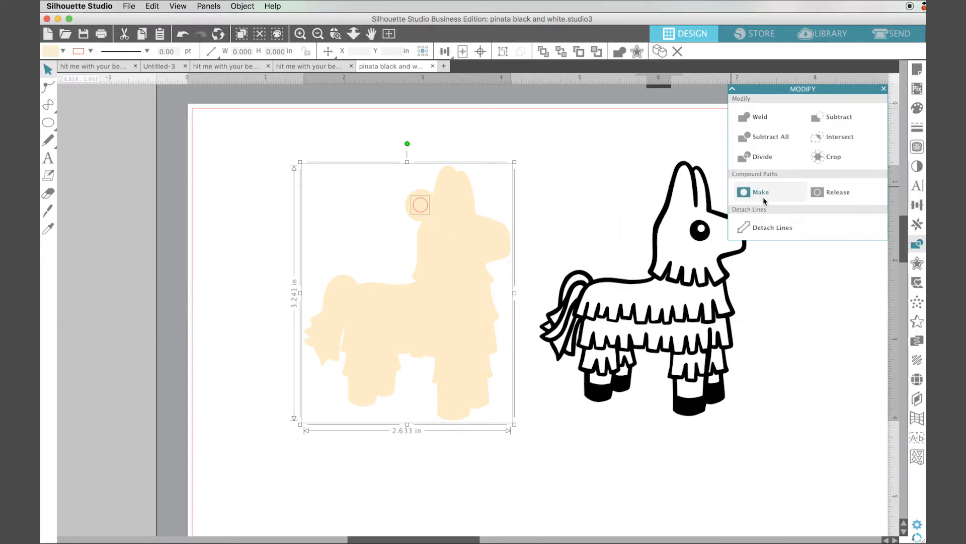
pyautogui.click(763, 197)
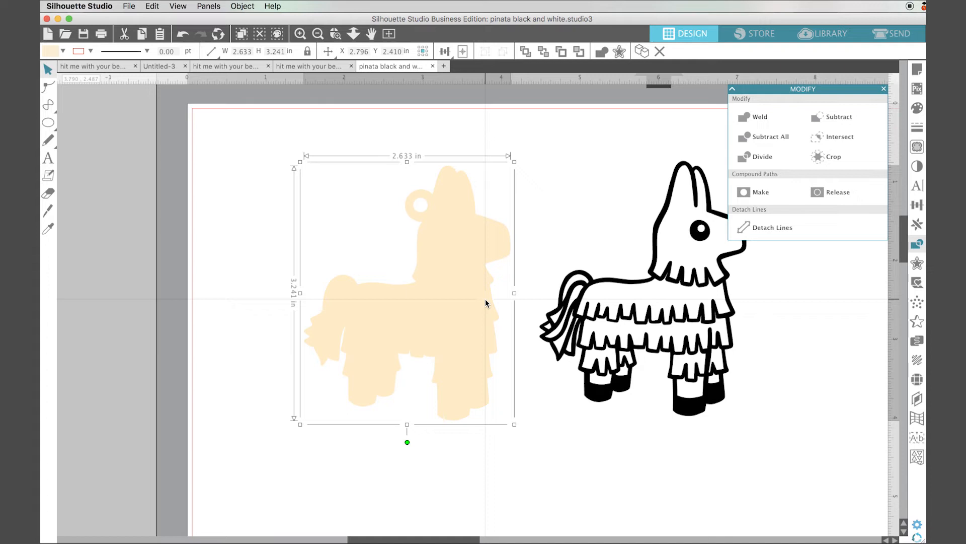
# - Send the peach silhouette to the back and move the black outlined piñata back on top of it
pyautogui.click(250, 7)
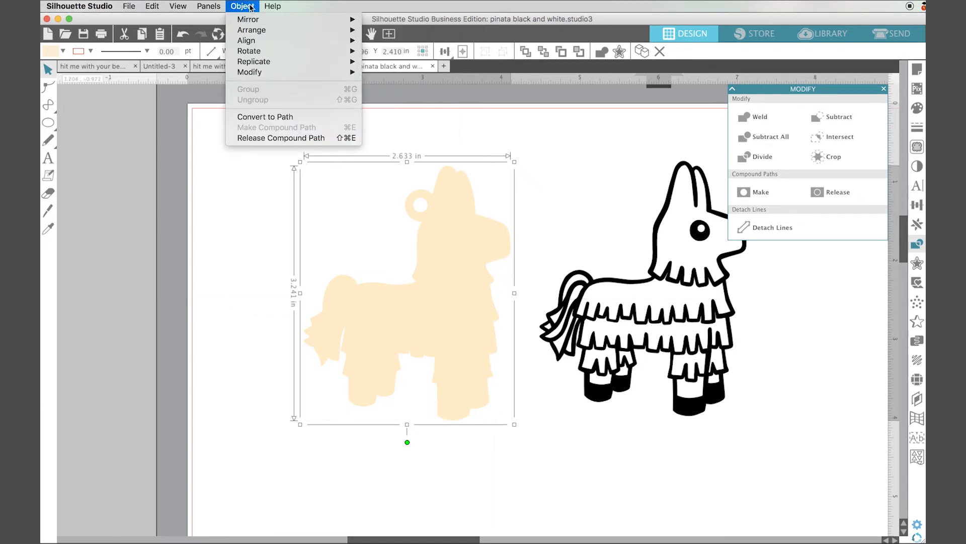
pyautogui.click(397, 41)
pyautogui.click(611, 158)
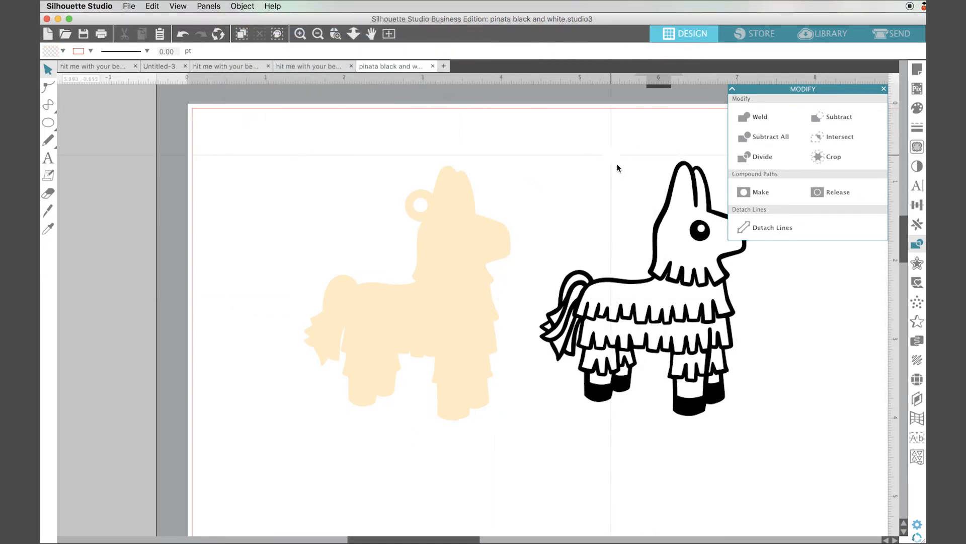
pyautogui.moveTo(659, 225); pyautogui.dragTo(424, 231)
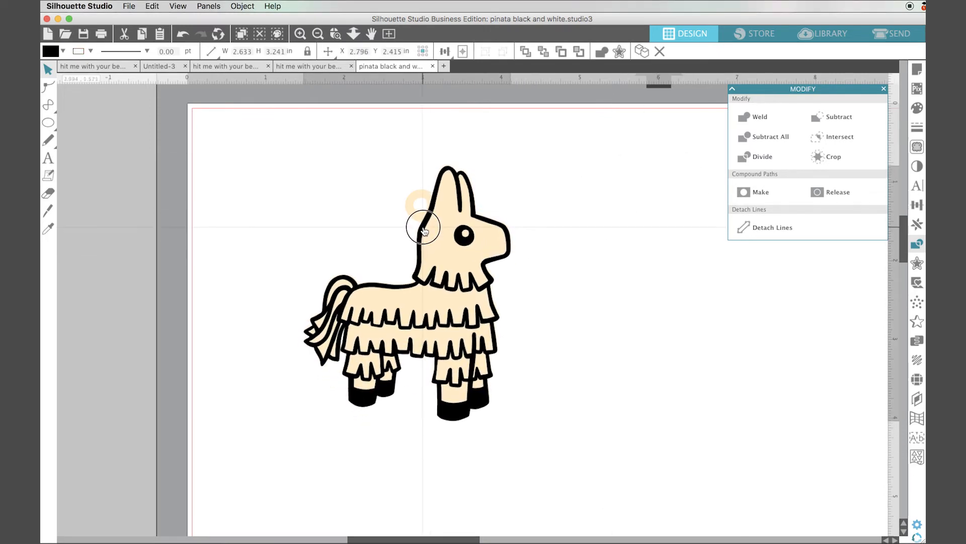
pyautogui.click(609, 244)
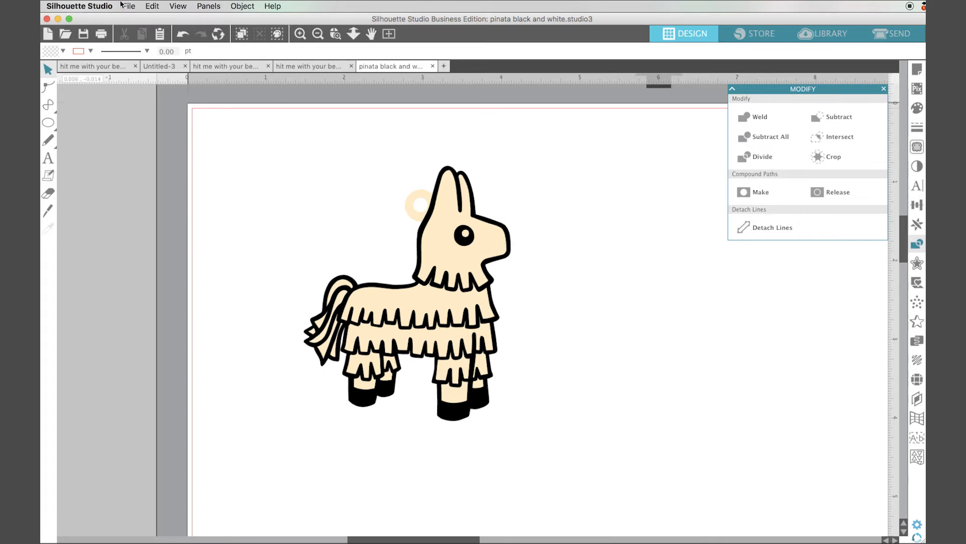
# - Save the design to the hard drive as pinata keychain
pyautogui.click(126, 6)
pyautogui.moveTo(190, 100)
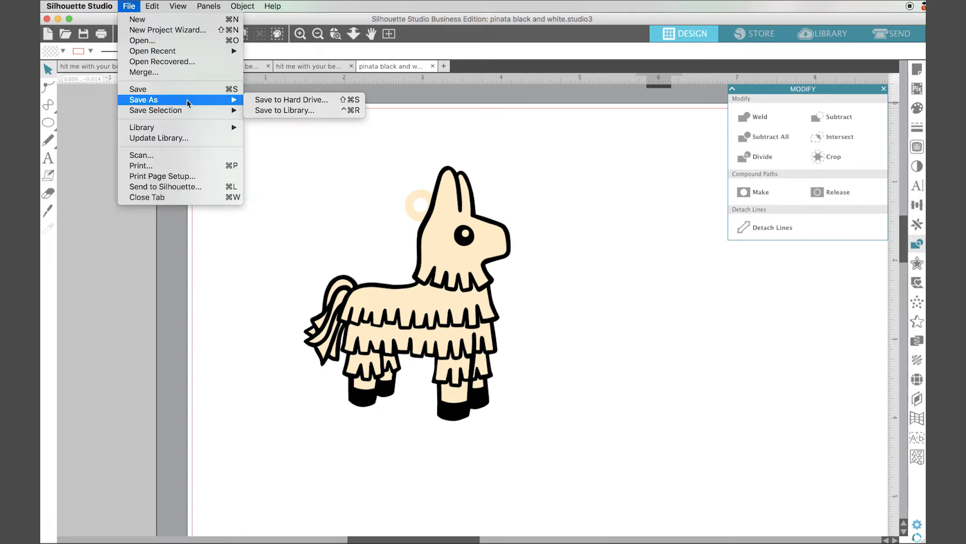
pyautogui.click(270, 100)
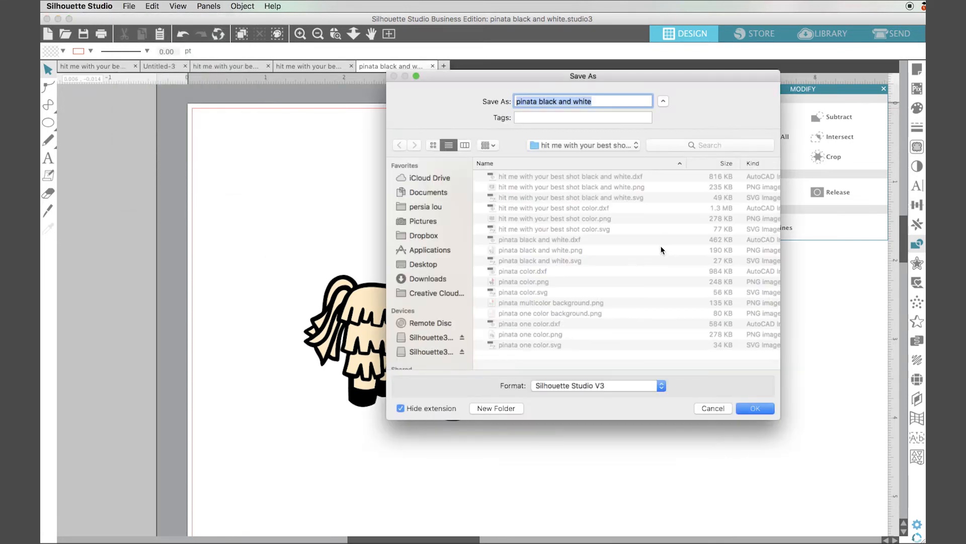
pyautogui.write('pinata keychain')
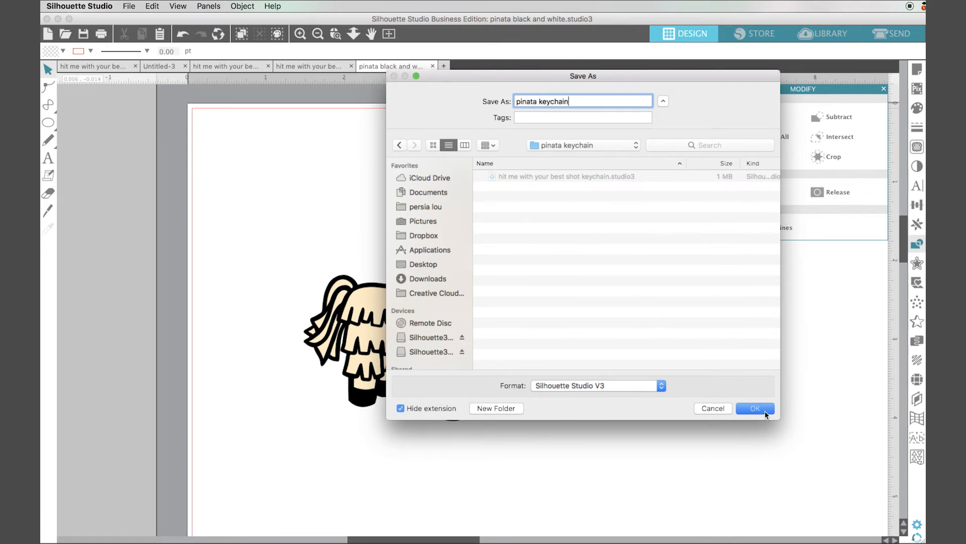
pyautogui.click(764, 414)
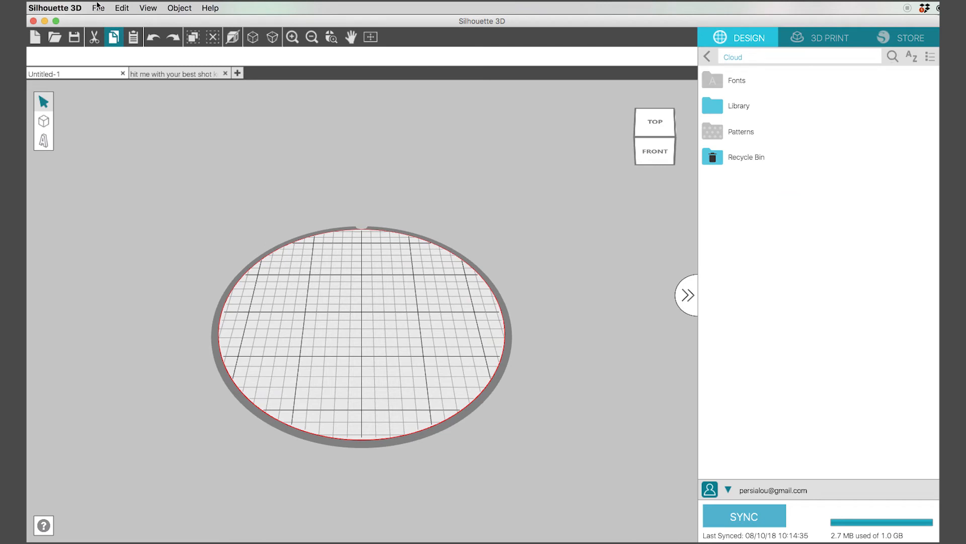
# - Switch to Silhouette 3D, open pinata keychain.studio3 and import it as an Extrusion
pyautogui.click(97, 6)
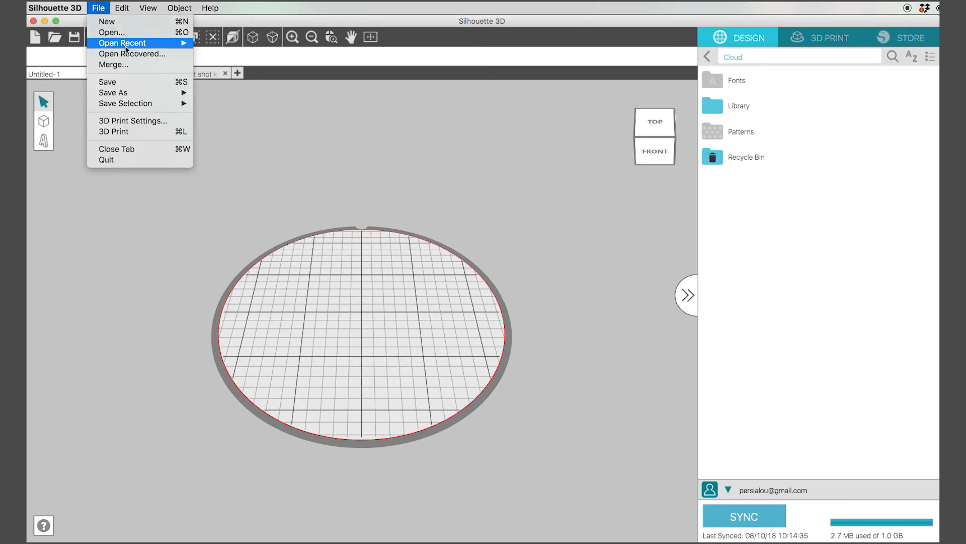
pyautogui.click(157, 35)
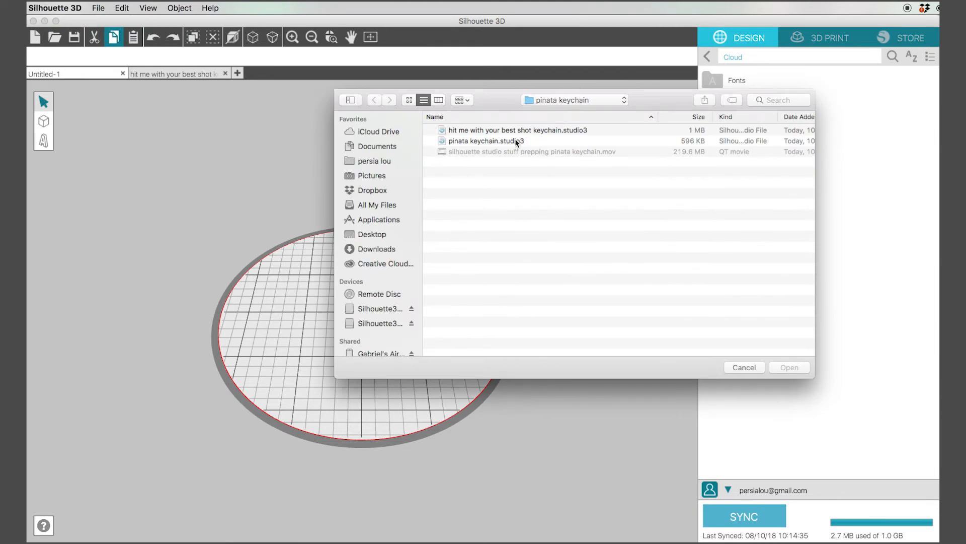
pyautogui.click(517, 141)
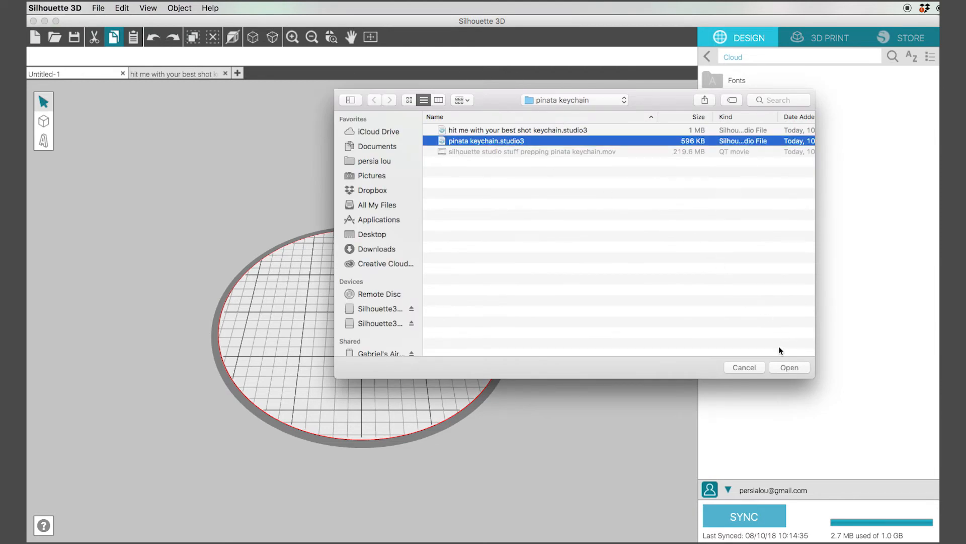
pyautogui.click(789, 369)
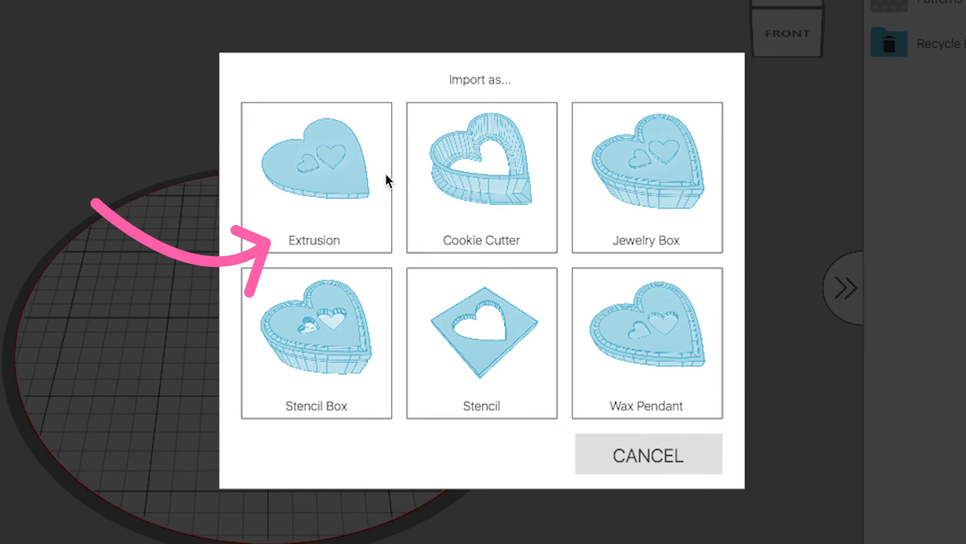
pyautogui.click(341, 200)
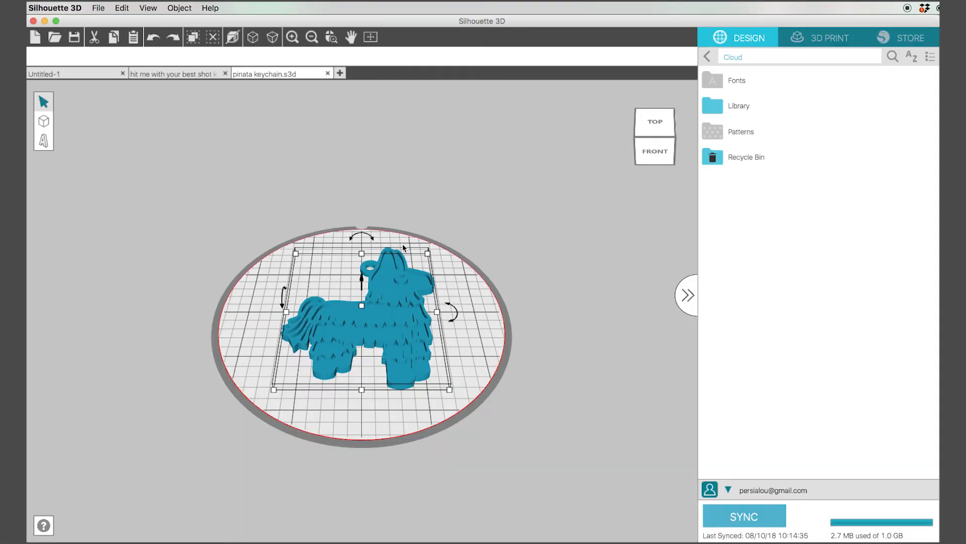
# - Orbit and zoom around the extruded piñata model to inspect it
pyautogui.moveTo(650, 144); pyautogui.dragTo(675, 124)
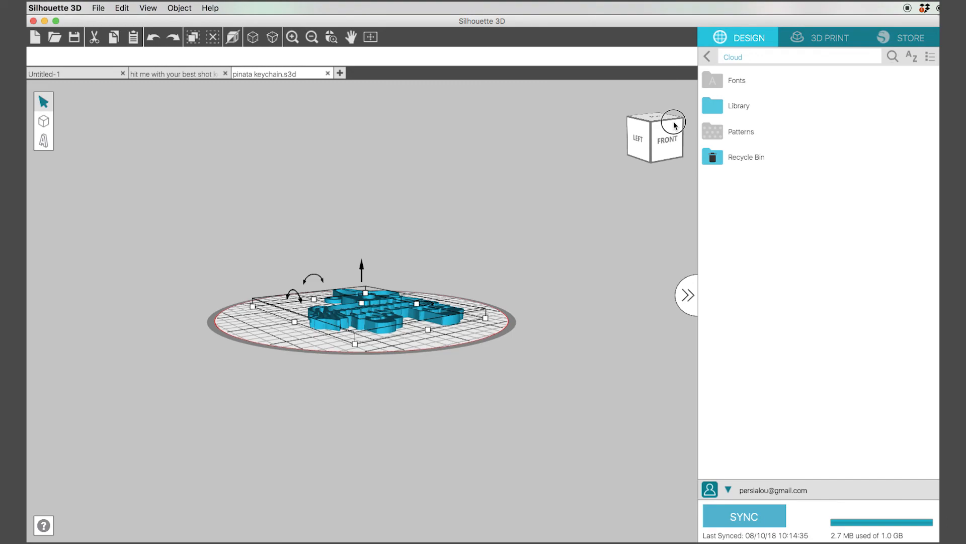
pyautogui.scroll(4, 587, 292)
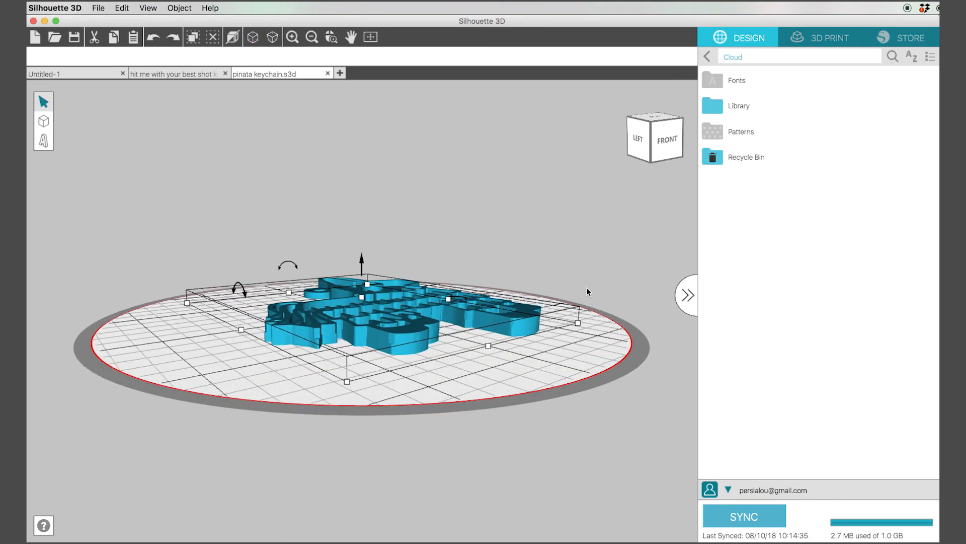
pyautogui.moveTo(642, 146); pyautogui.dragTo(582, 160)
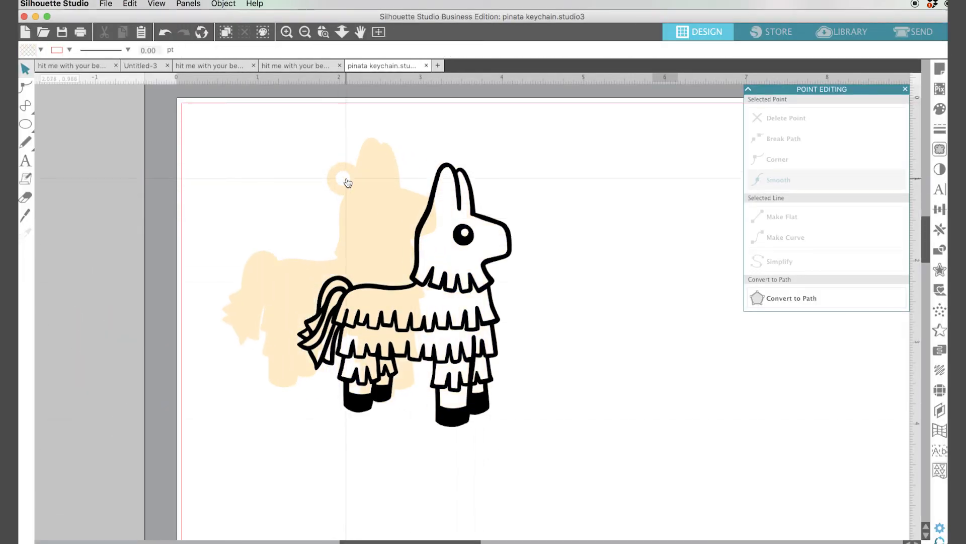
# - Drag the black outlined piñata back onto the peach silhouette
pyautogui.click(939, 249)
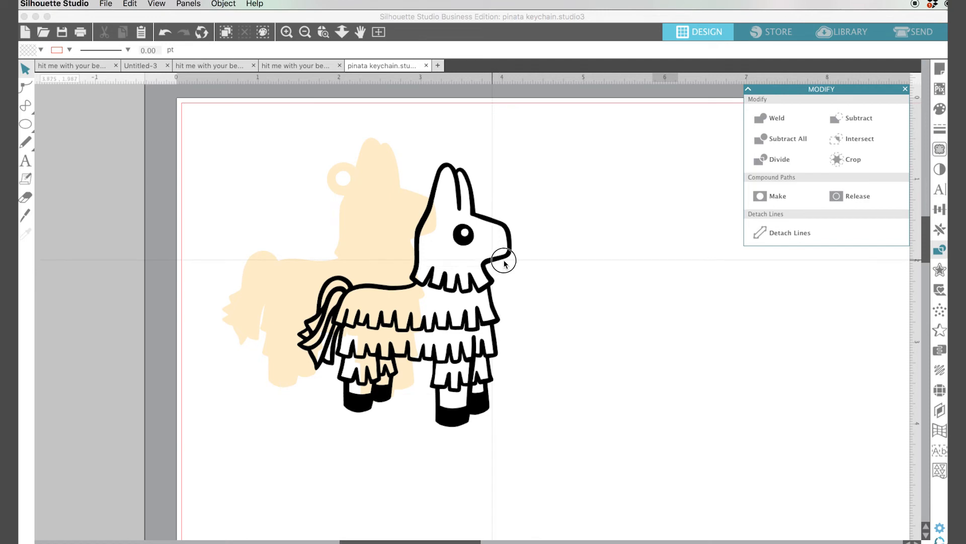
pyautogui.moveTo(502, 259); pyautogui.dragTo(416, 237)
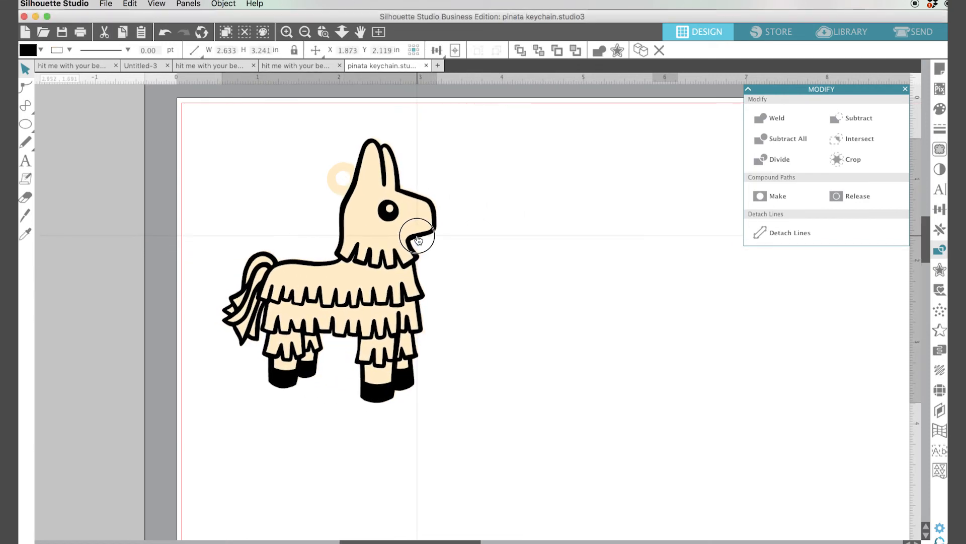
pyautogui.click(406, 244)
pyautogui.scroll(-2, 537, 444)
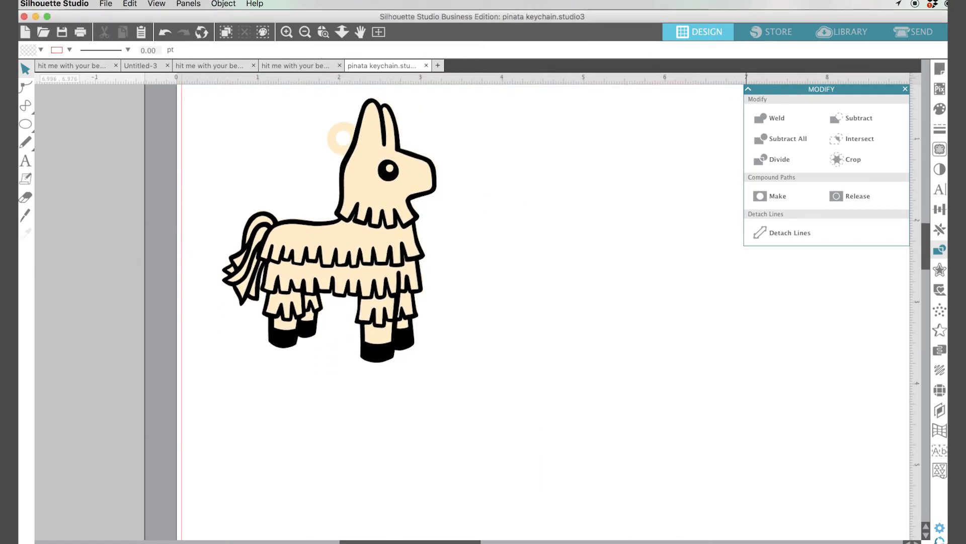
pyautogui.scroll(1, 517, 321)
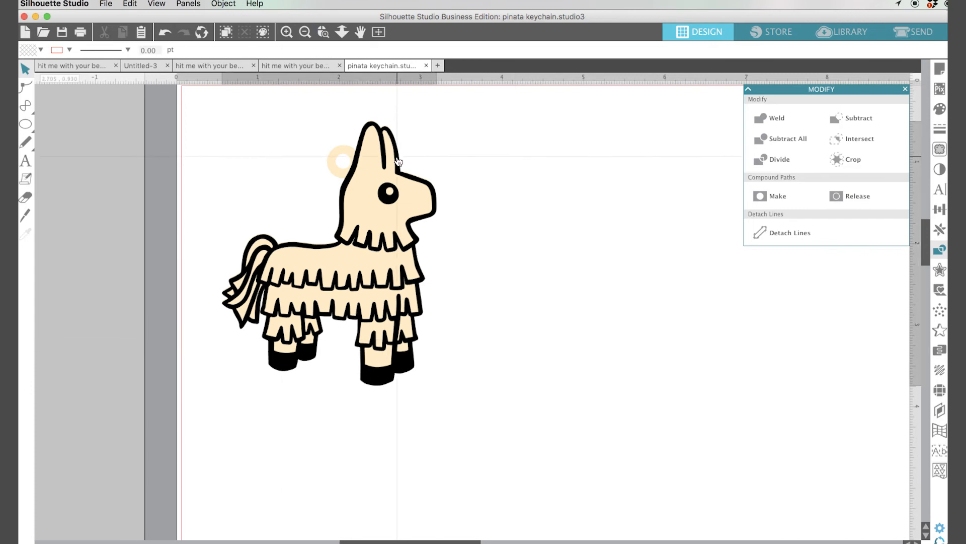
# - Select all objects and bring them to the front
pyautogui.press('super+a')
pyautogui.click(222, 4)
pyautogui.moveTo(322, 29)
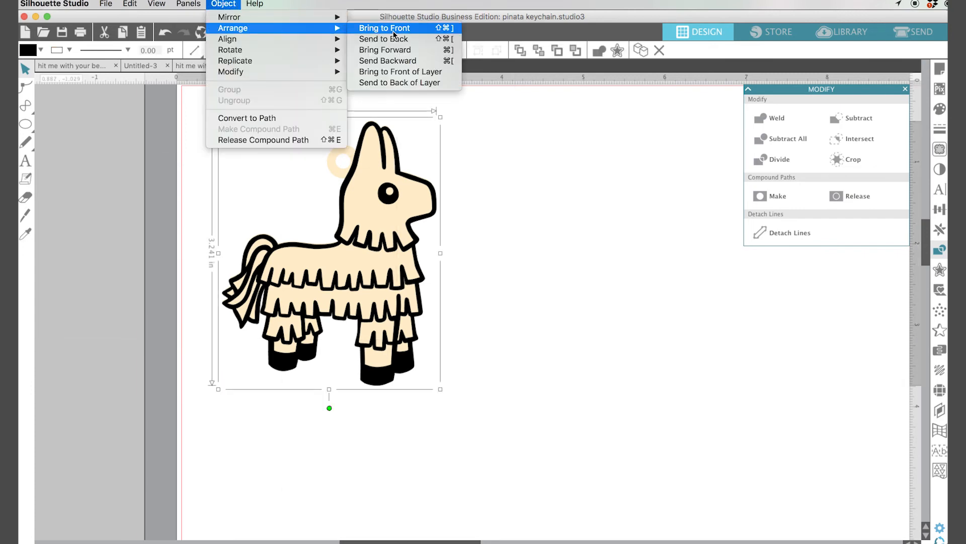
pyautogui.click(394, 29)
pyautogui.press('Escape')
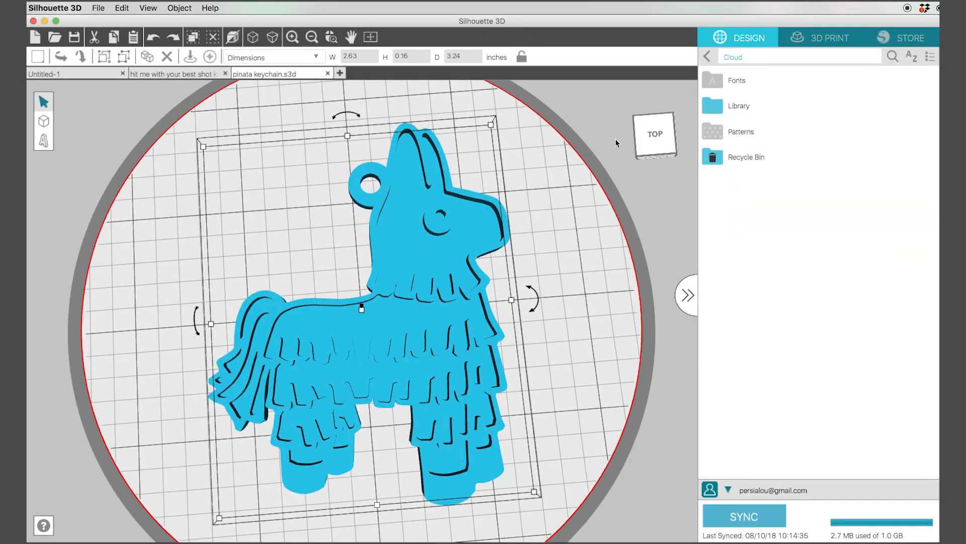
# - Open 3D printing, set the quality profile to Standard (PLA) and start the print
pyautogui.click(803, 36)
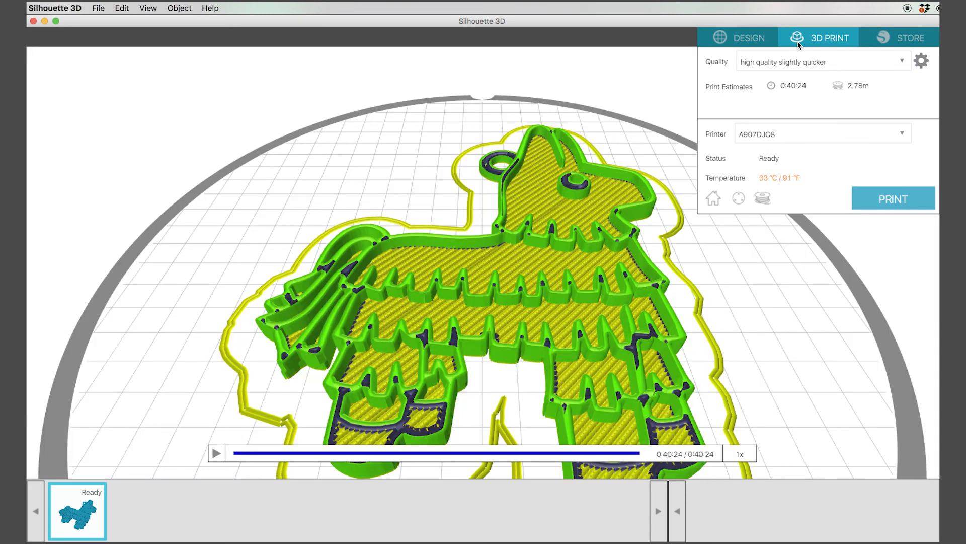
pyautogui.click(902, 62)
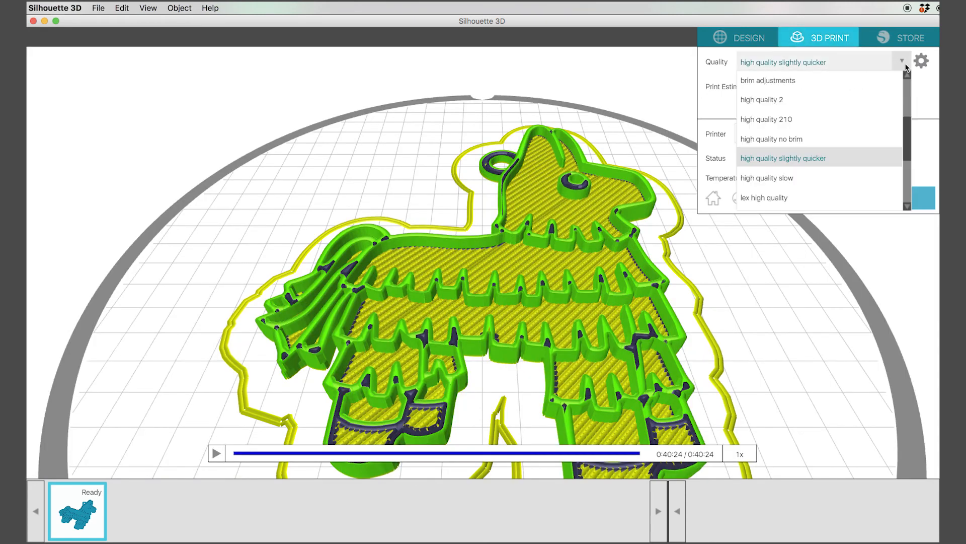
pyautogui.scroll(-3, 791, 166)
pyautogui.scroll(-5, 790, 175)
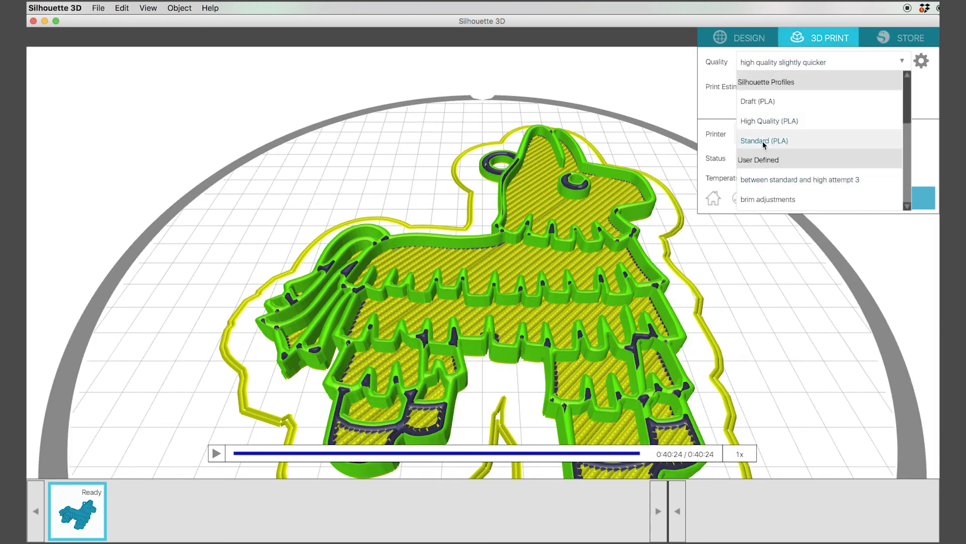
pyautogui.click(795, 143)
pyautogui.click(894, 199)
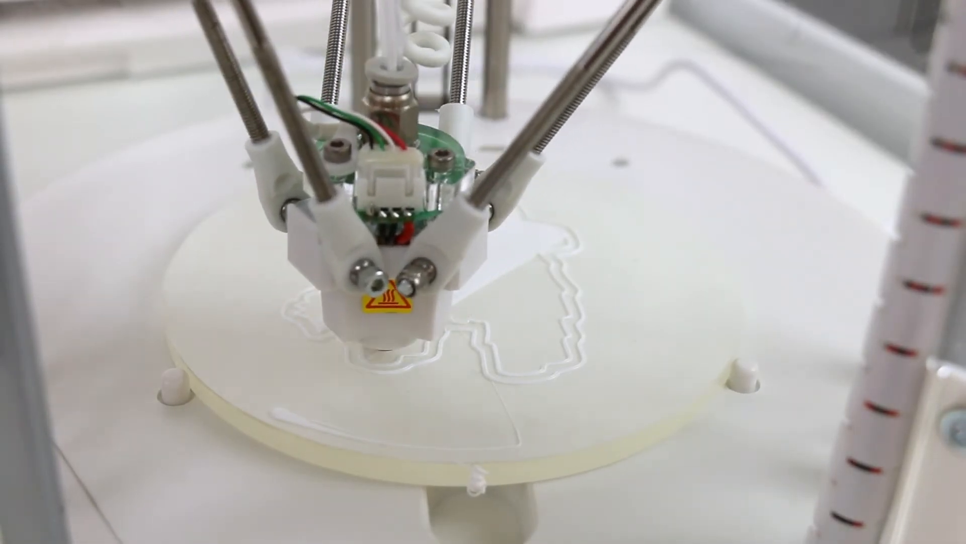